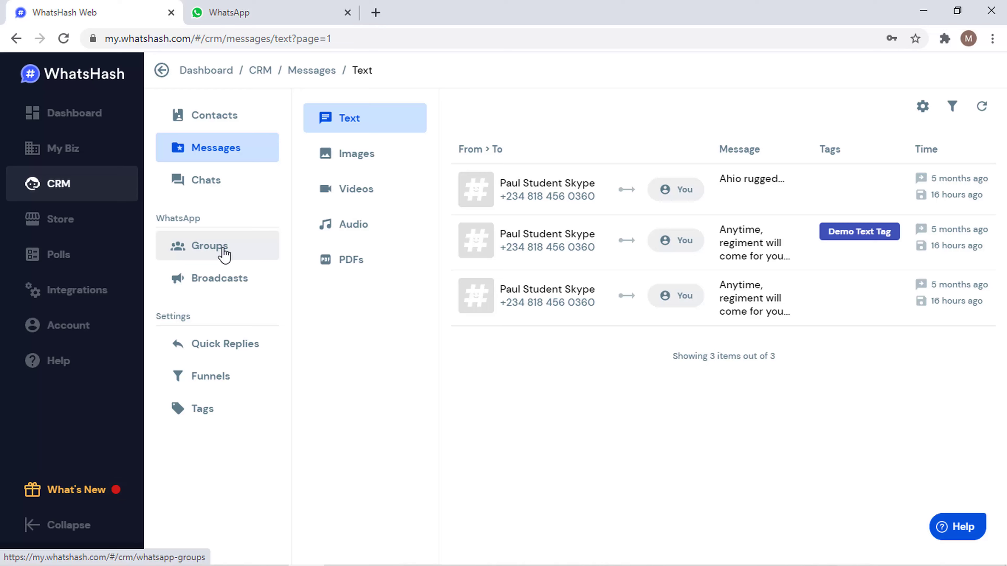
# - Open the CV and Cover Letter group chat in WhatsApp, and bring up the WhatsApp groups list in WhatsHash
pyautogui.click(259, 9)
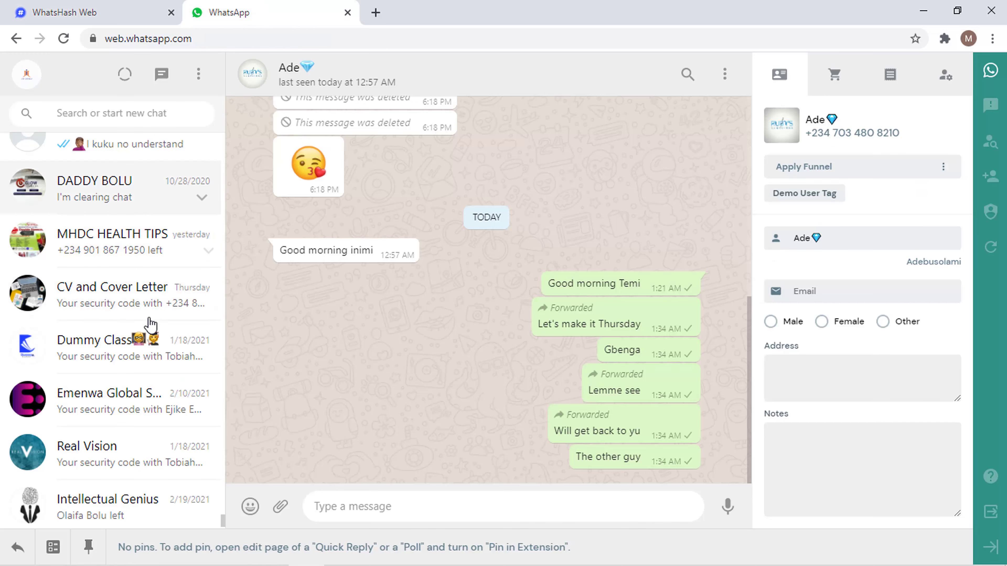
pyautogui.click(165, 286)
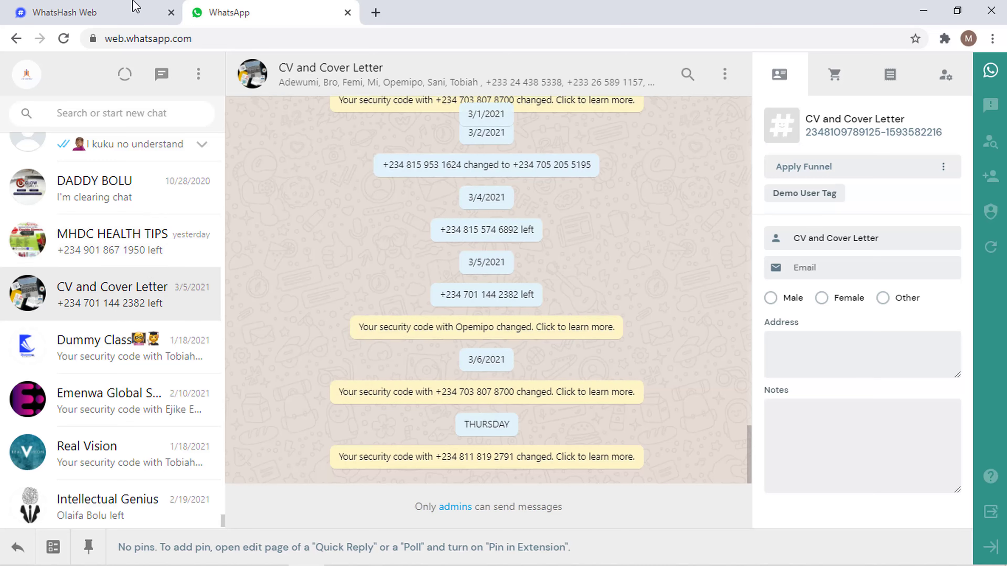
pyautogui.click(134, 9)
pyautogui.click(218, 254)
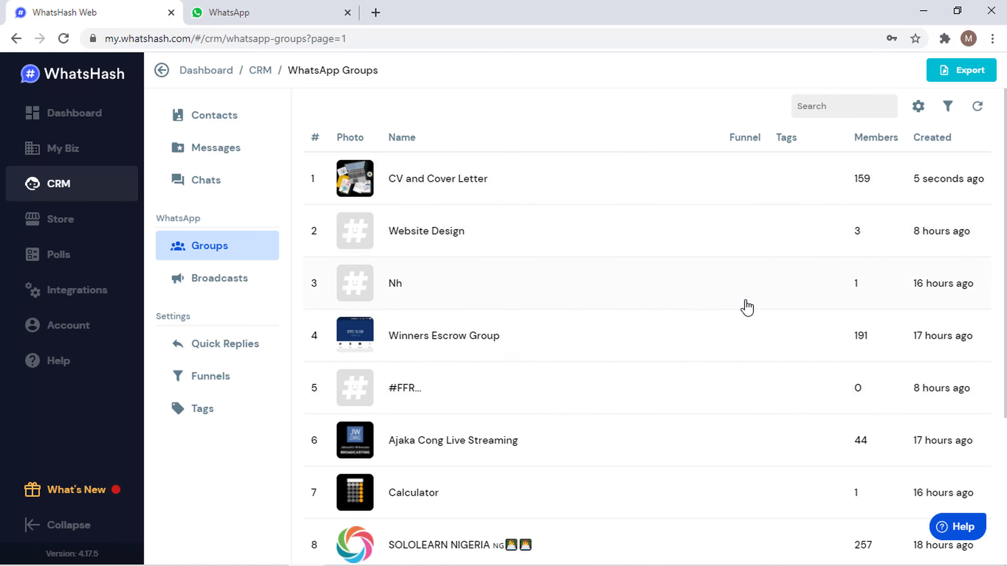
# - Compare the group chat in WhatsApp with the WhatsHash groups list, examining members and creation times down to the last group
pyautogui.click(291, 9)
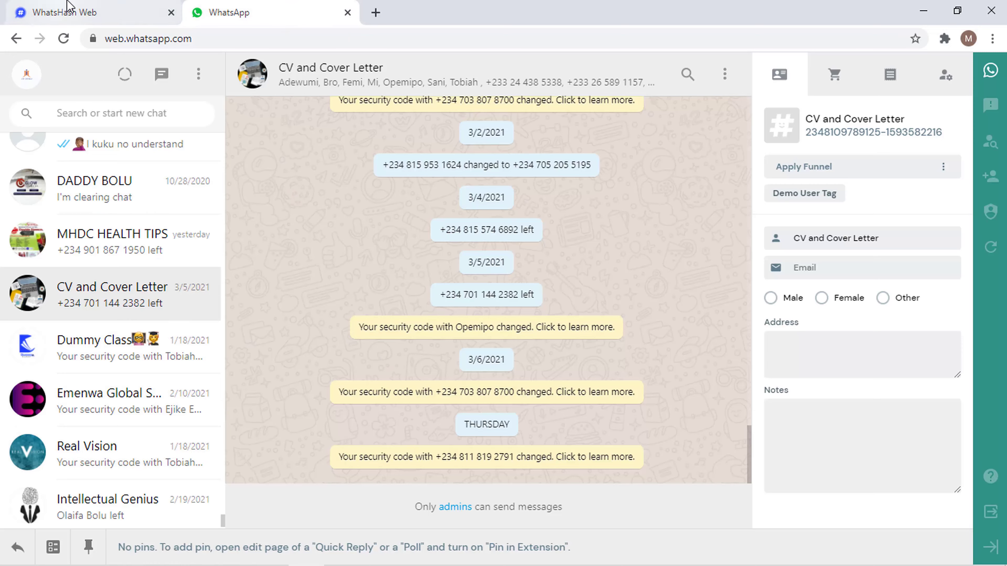
pyautogui.click(149, 6)
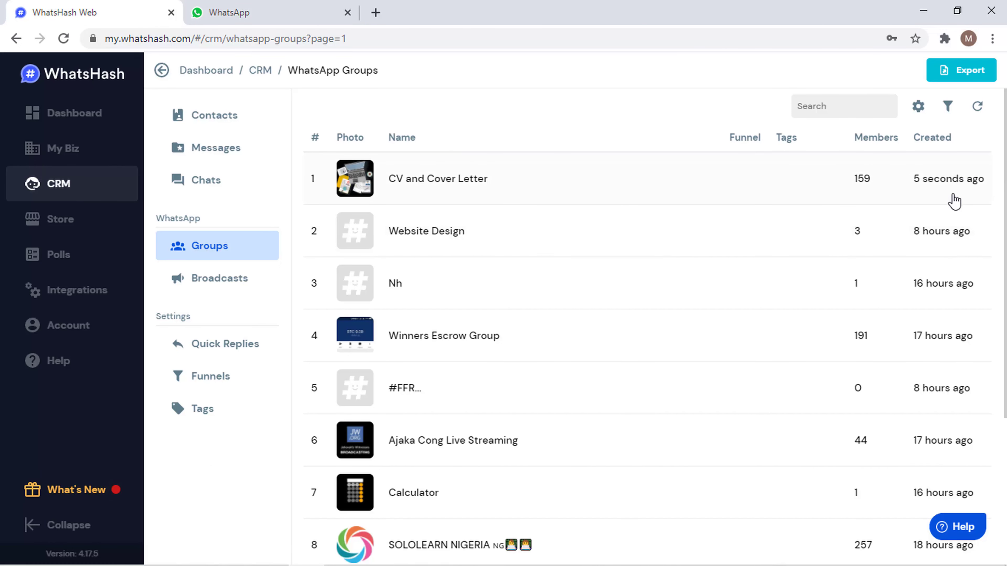
pyautogui.scroll(-5, 951, 215)
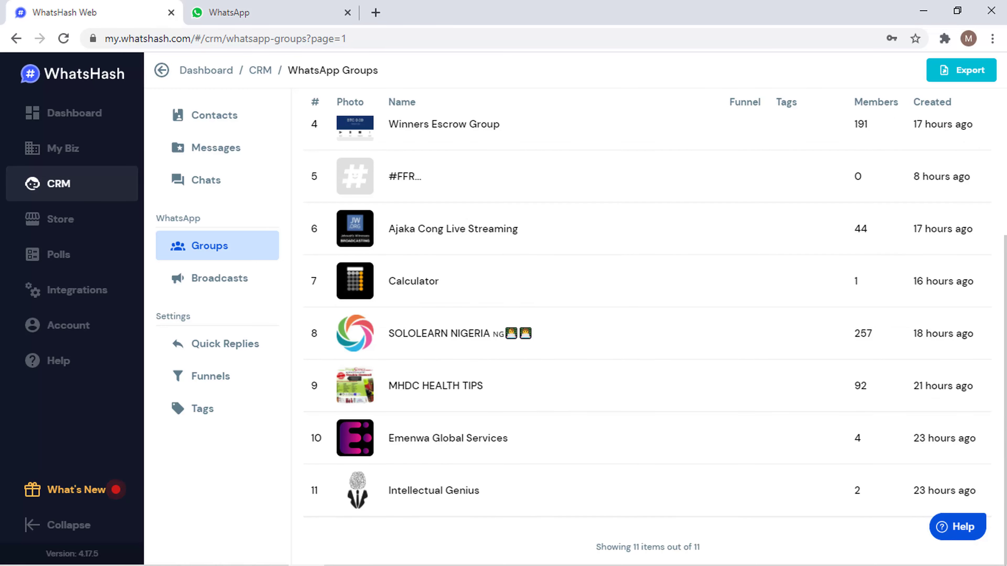
pyautogui.scroll(5, 646, 341)
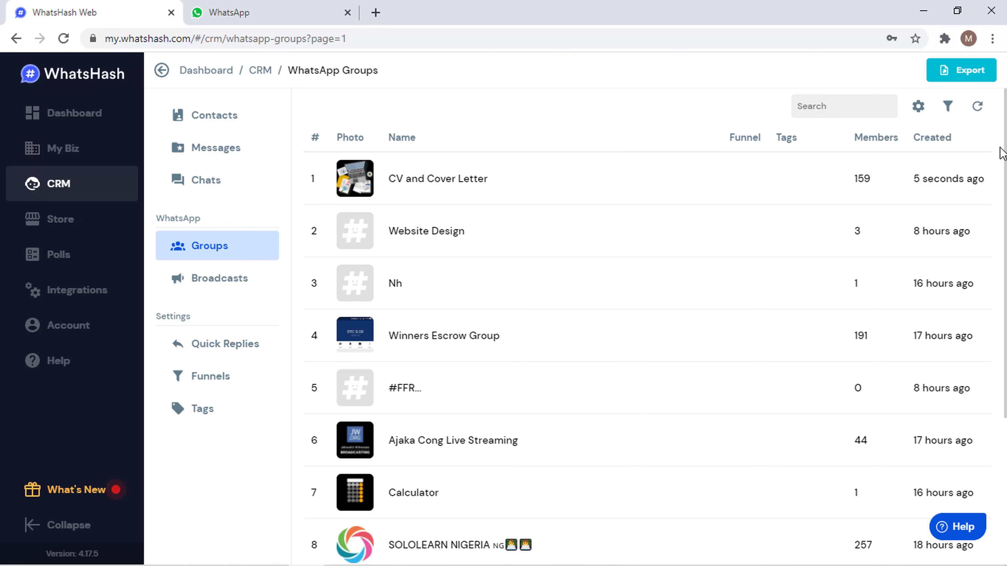
# - Open the participants of the CV and Cover Letter group and review the first participant's full contact profile
pyautogui.click(411, 193)
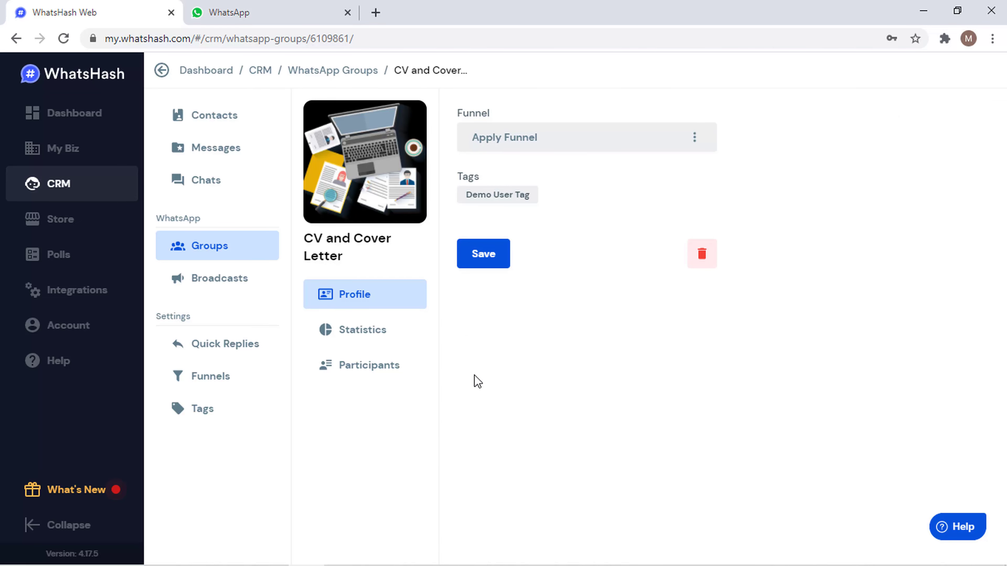
pyautogui.click(380, 365)
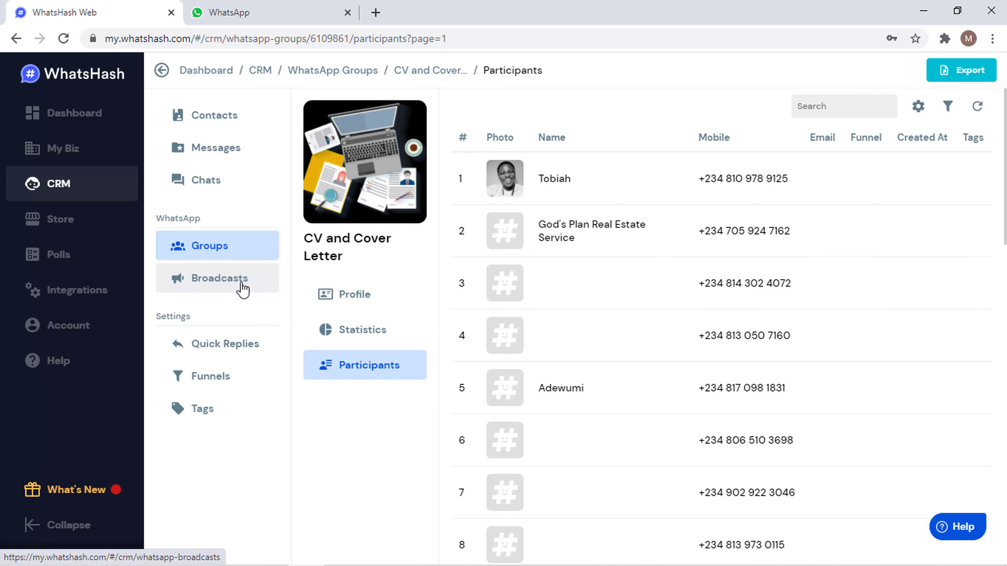
pyautogui.click(680, 185)
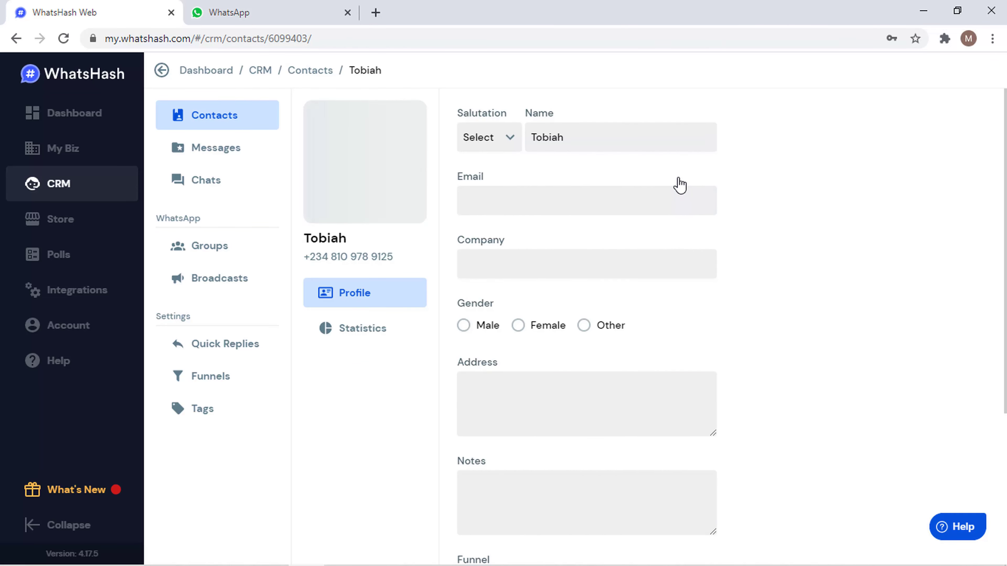
pyautogui.scroll(-5, 587, 318)
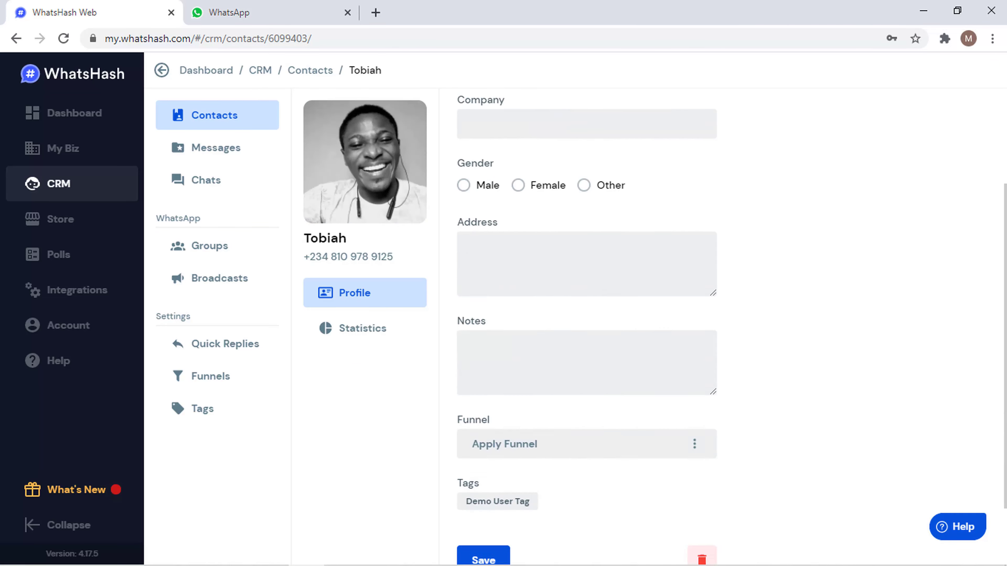
pyautogui.scroll(5, 586, 317)
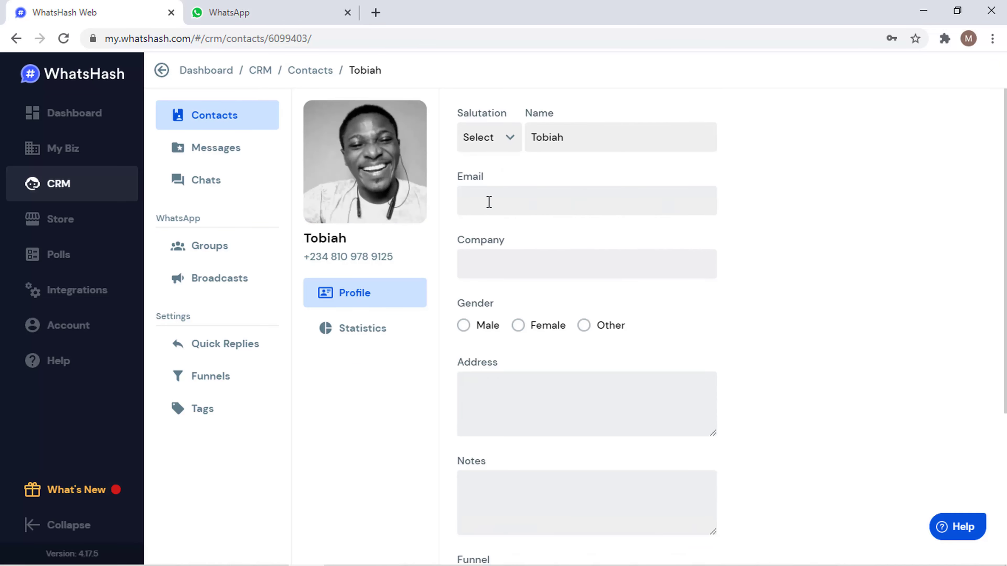
# - View the WhatsApp broadcasts list in WhatsHash and check the chats in WhatsApp for broadcasts
pyautogui.click(204, 282)
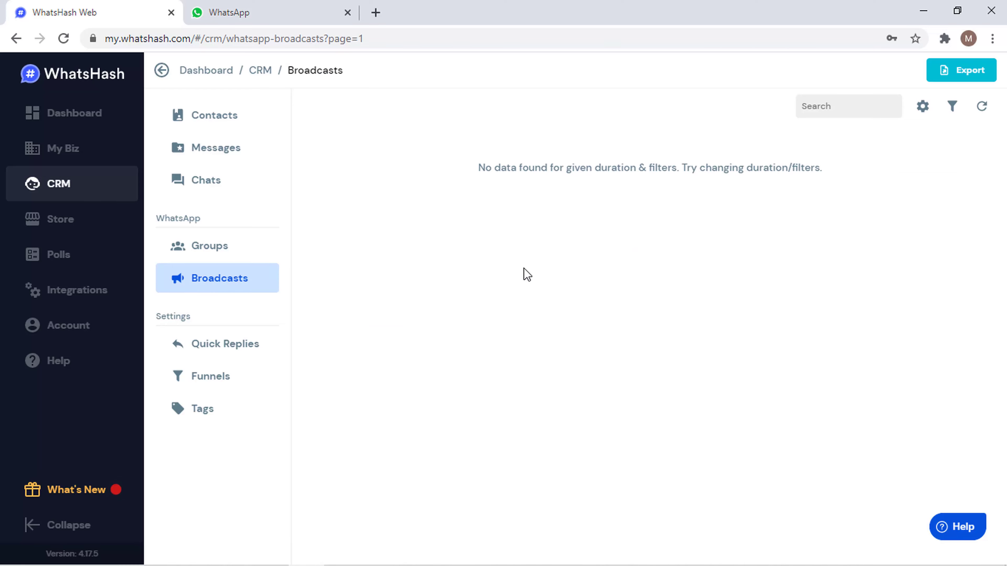
pyautogui.click(299, 9)
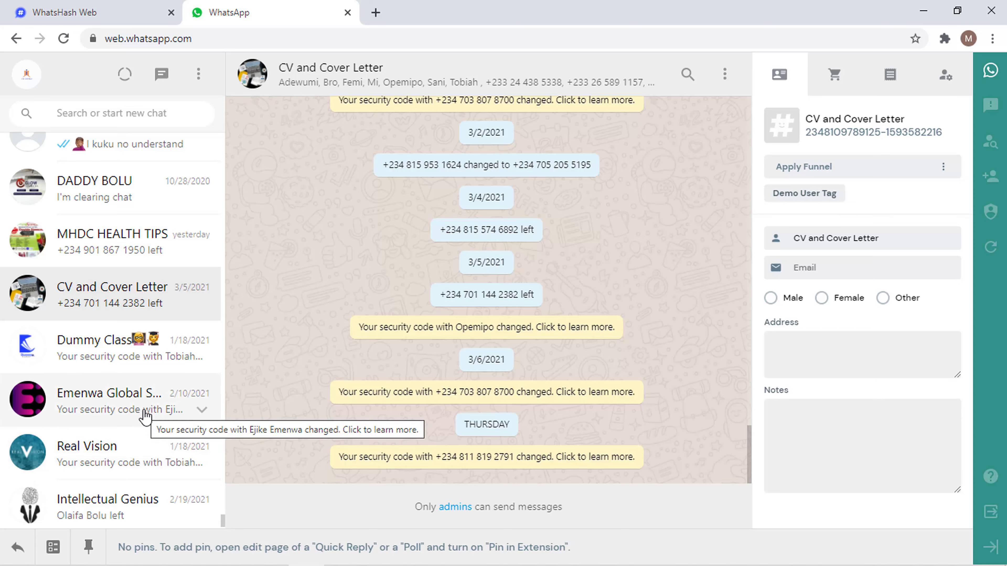
pyautogui.click(105, 6)
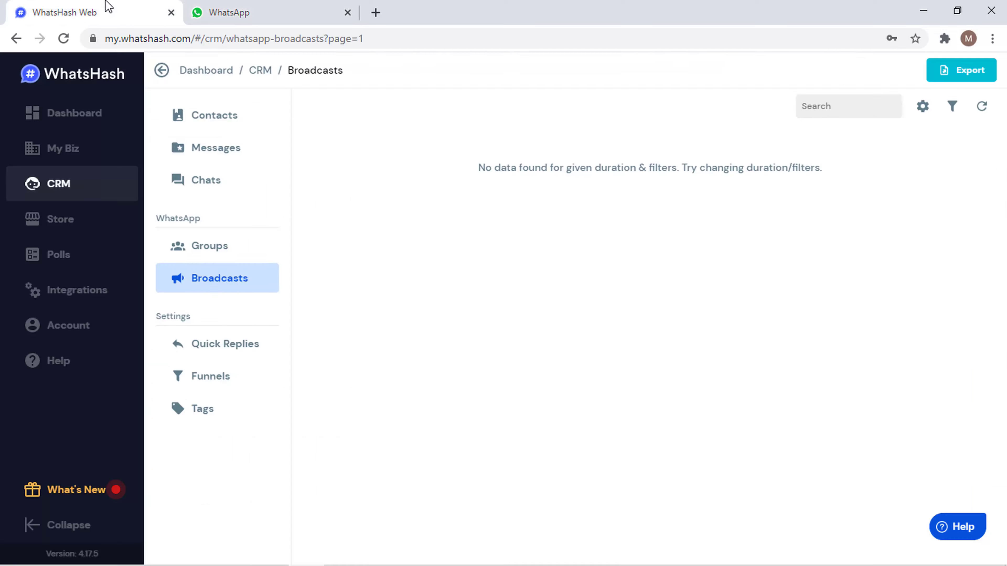
# - View the quick replies page in WhatsHash, check the pinned replies bar in WhatsApp, and return to WhatsHash
pyautogui.click(259, 342)
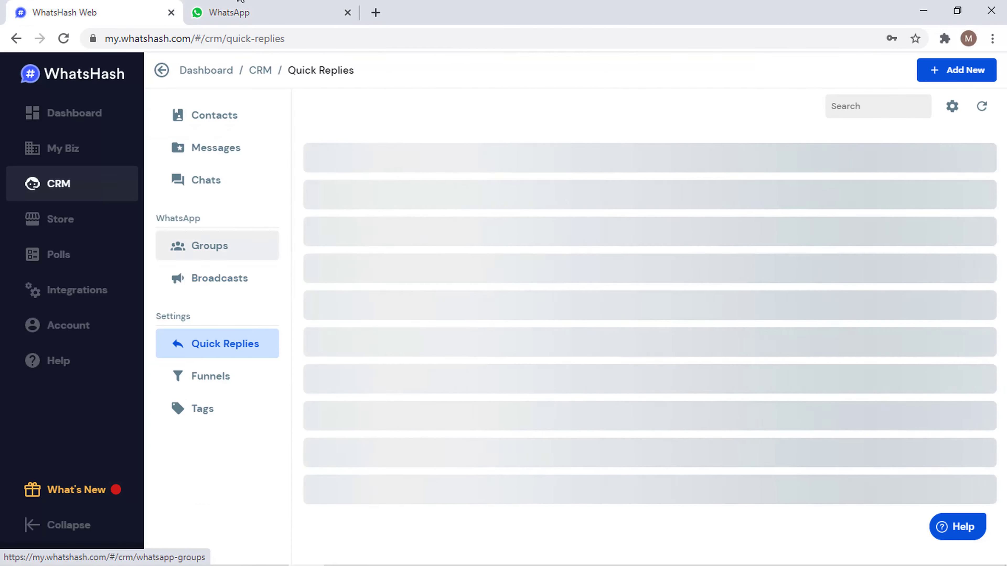
pyautogui.click(243, 9)
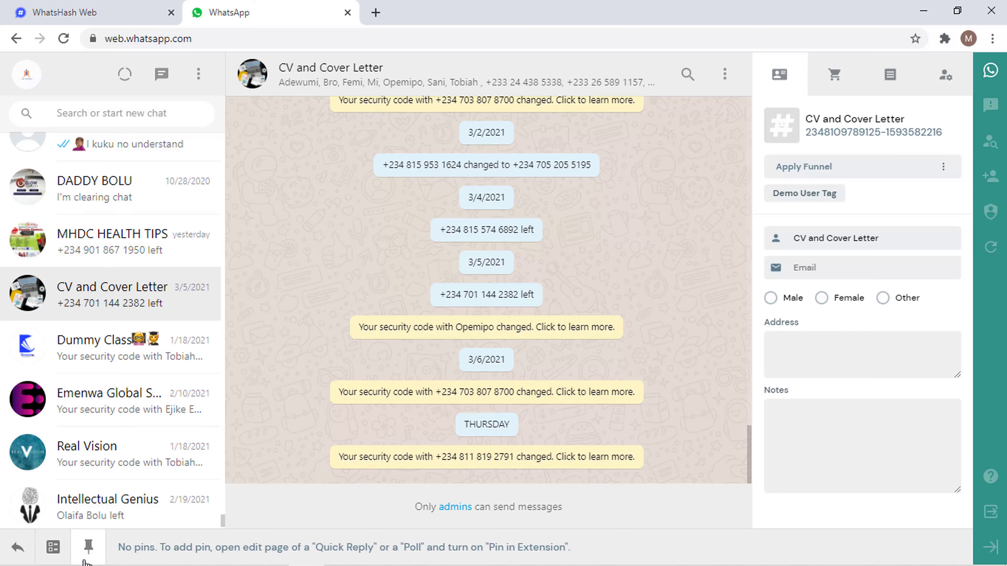
pyautogui.click(130, 8)
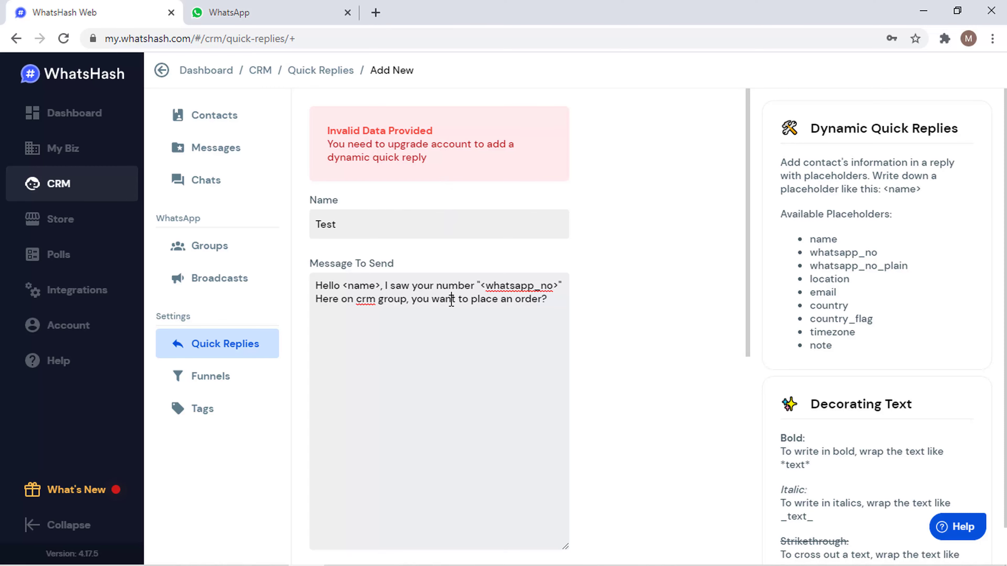
# - Clear the message text and the name from the unsaved quick reply
pyautogui.hotkey('ctrl', 'a')
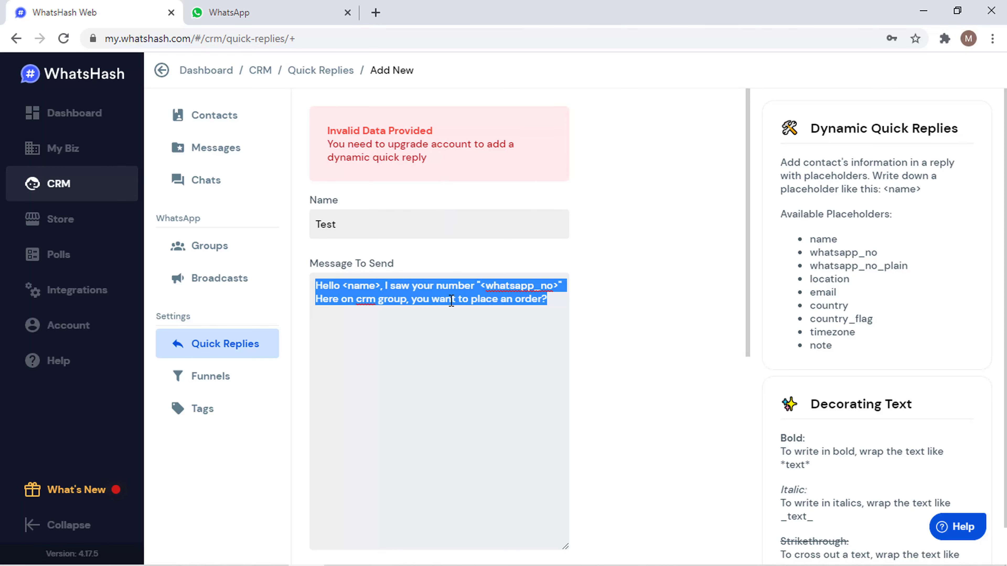
pyautogui.press('BackSpace')
pyautogui.click(454, 225)
pyautogui.hotkey('ctrl', 'a')
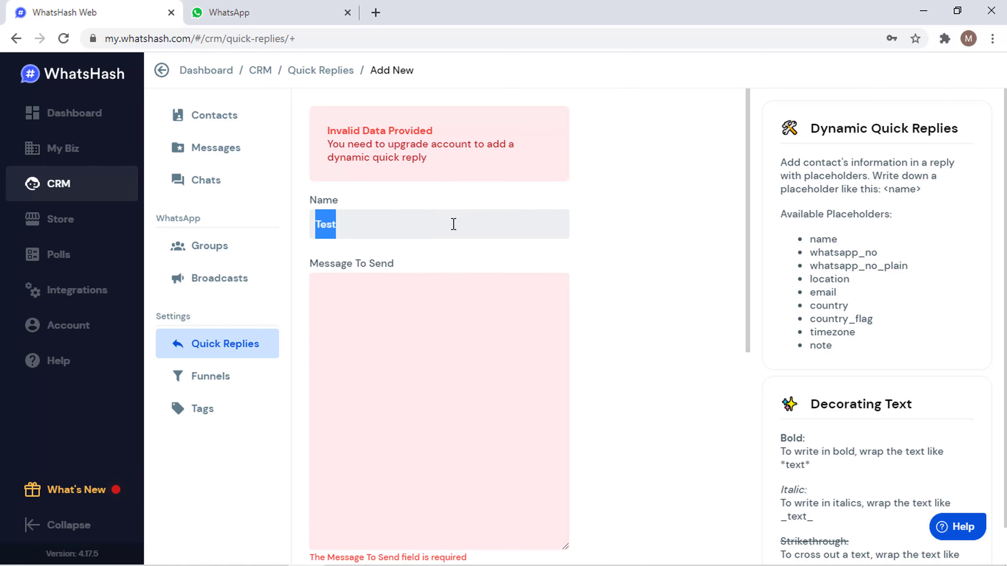
pyautogui.press('BackSpace')
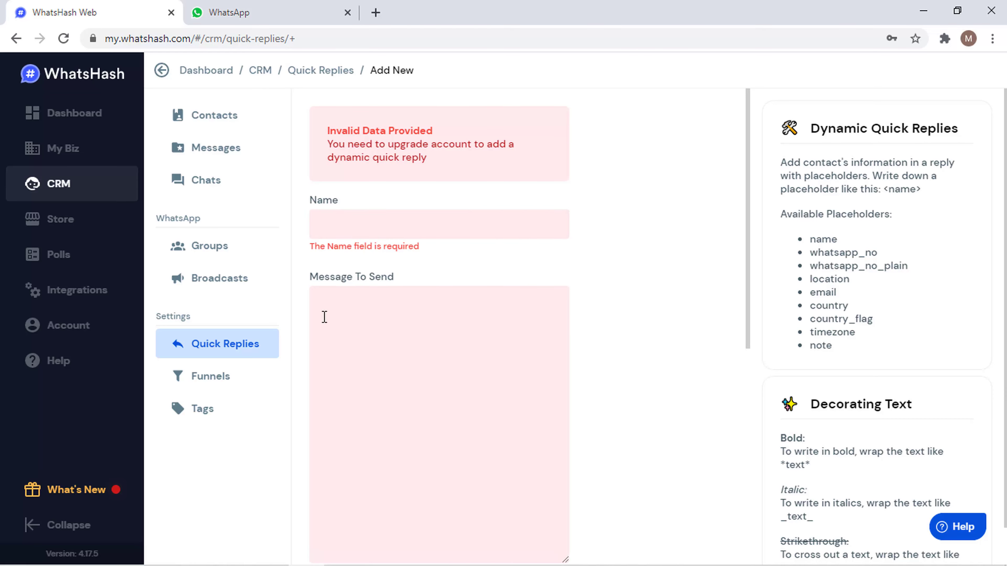
# - Start a new CRM funnel with the star emoji and the amber yellow color
pyautogui.click(208, 379)
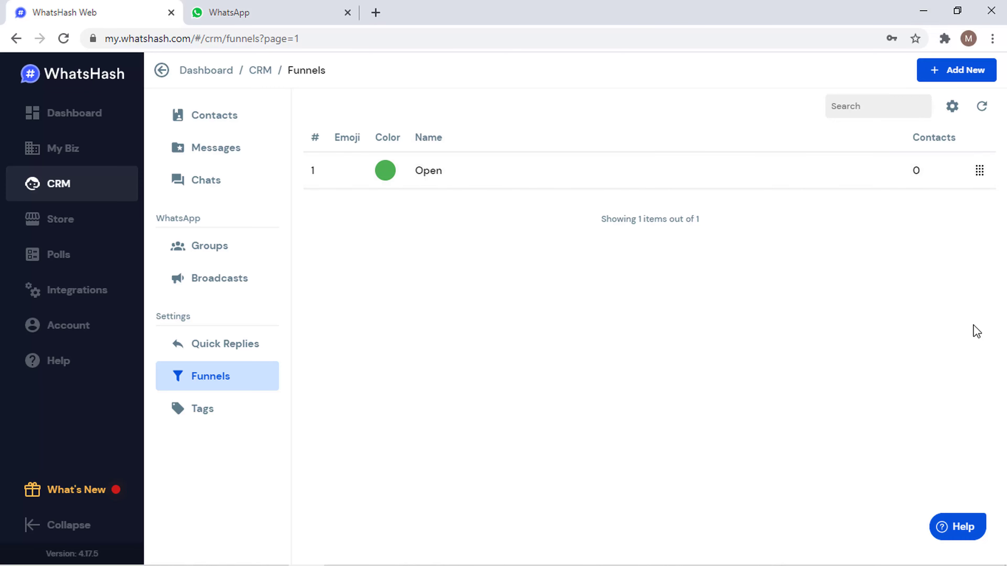
pyautogui.click(968, 70)
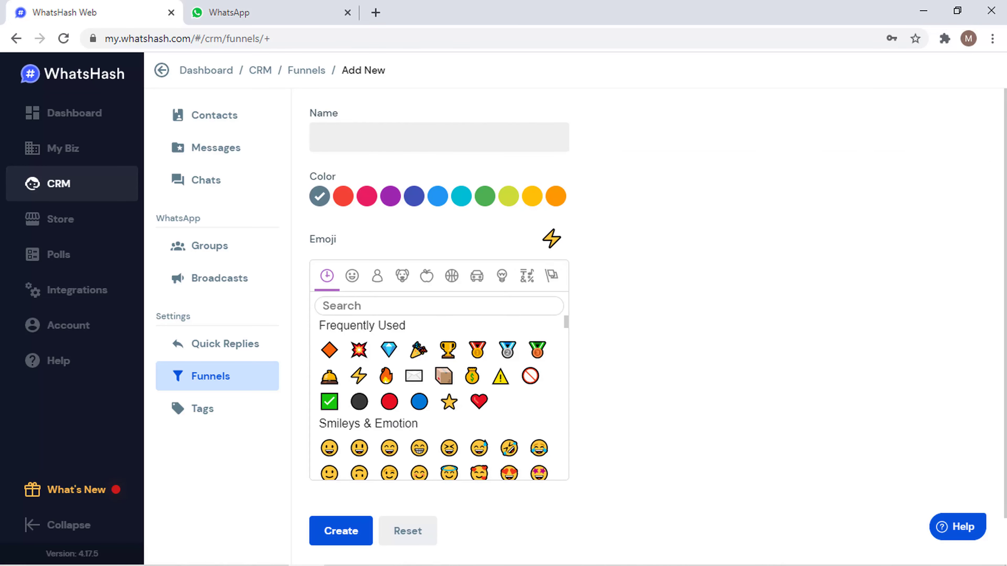
pyautogui.scroll(-1, 426, 278)
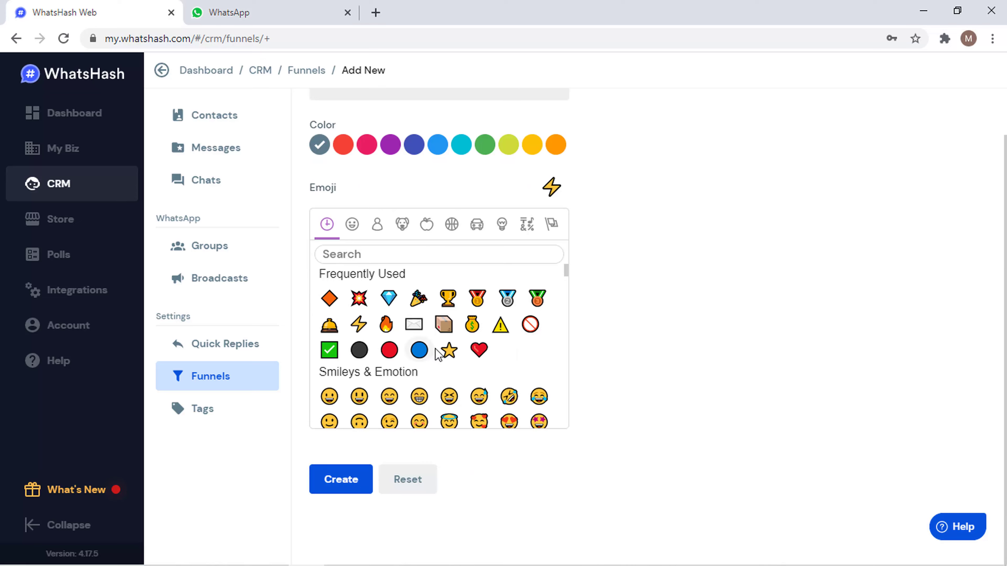
pyautogui.click(450, 348)
pyautogui.click(530, 146)
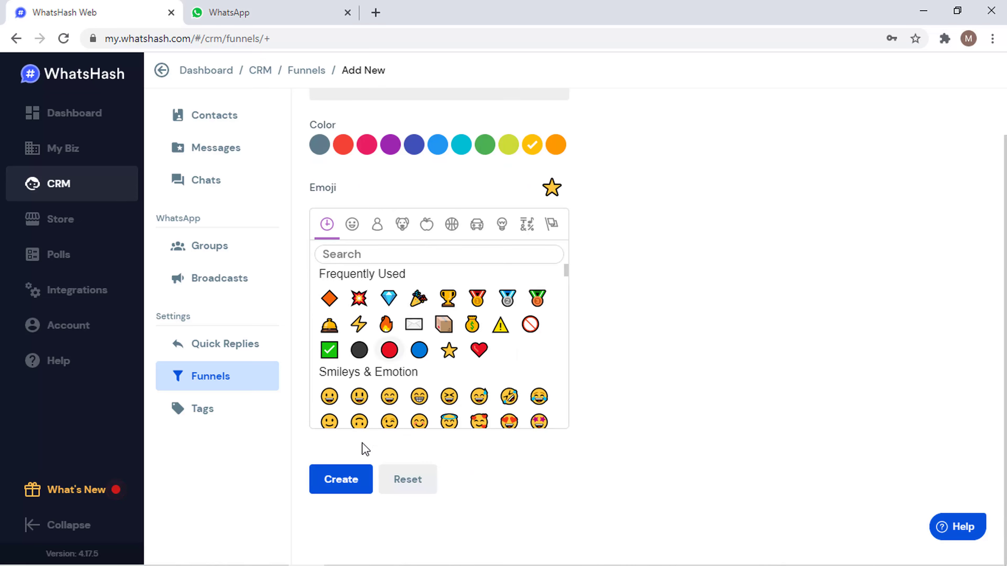
pyautogui.scroll(1, 436, 318)
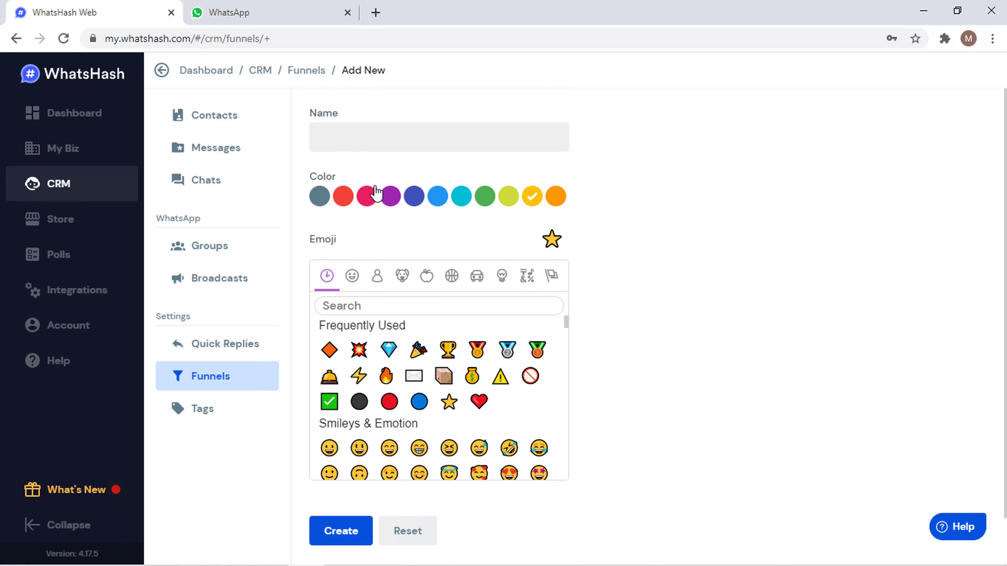
# - Name the new funnel "buyers" and create it
pyautogui.click(334, 136)
pyautogui.write('sa')
pyautogui.press('BackSpace')
pyautogui.write('buye')
pyautogui.scroll(-1, 479, 198)
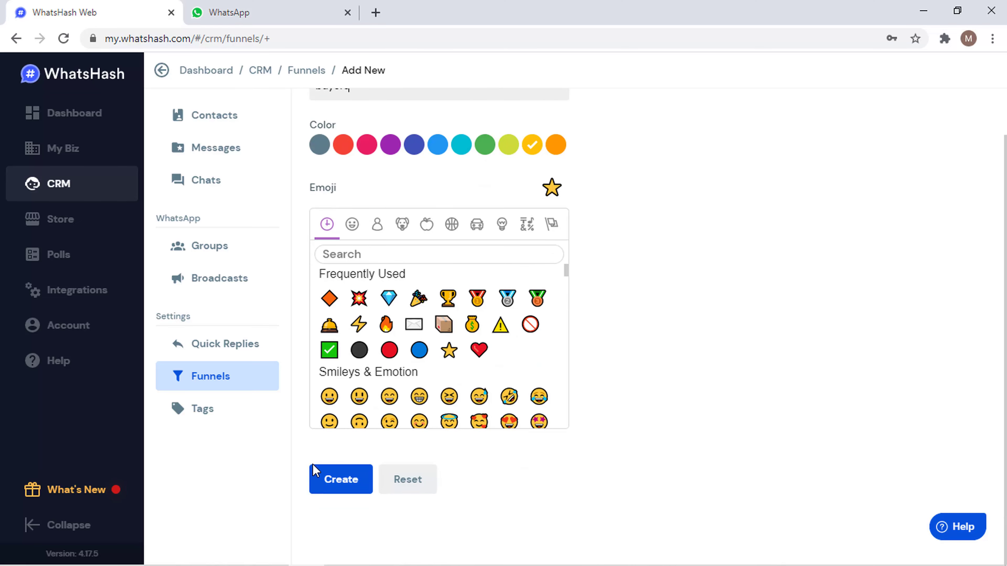
pyautogui.click(352, 480)
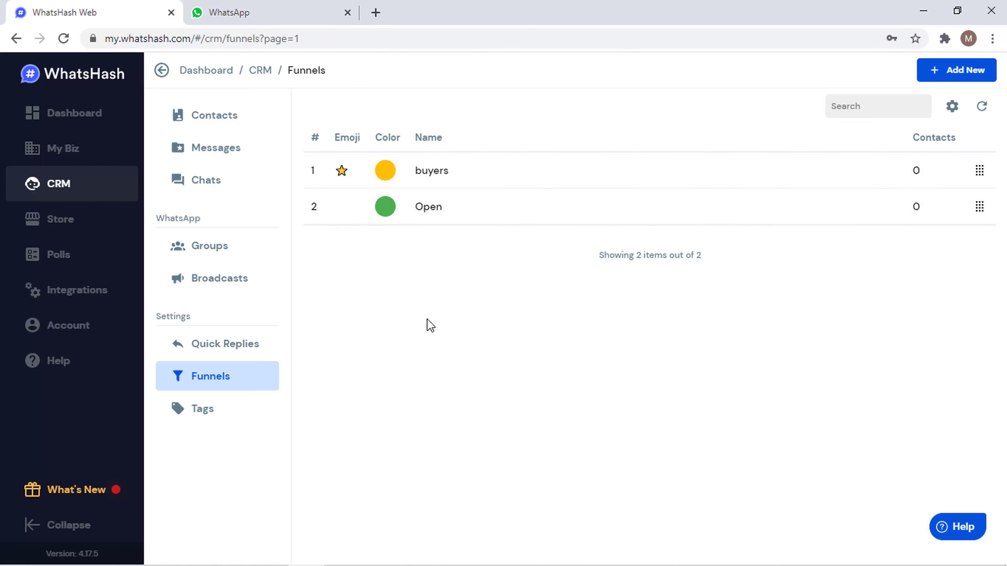
# - Create an active CRM tag named "test" for contacts, with the purple color
pyautogui.click(229, 413)
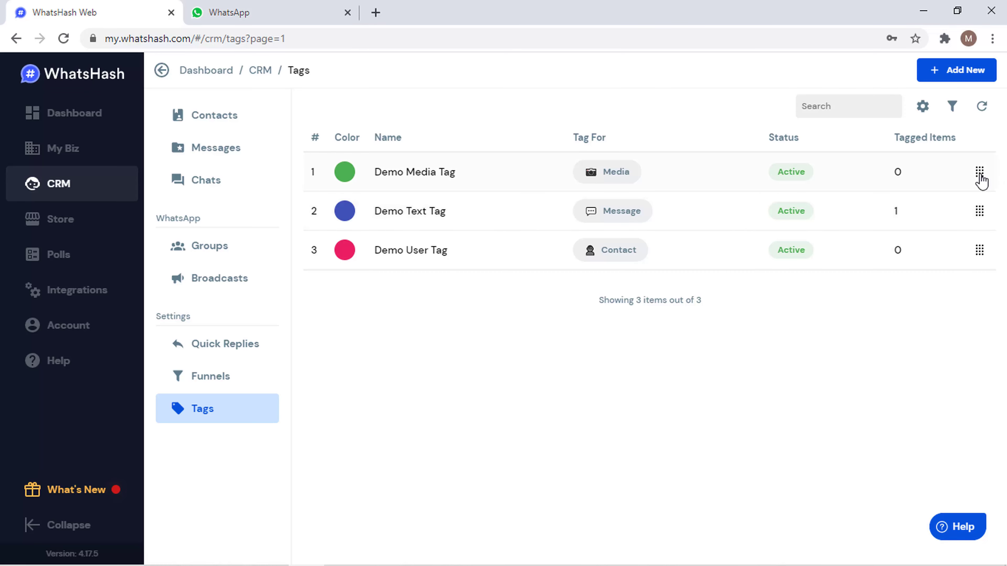
pyautogui.moveTo(982, 180)
pyautogui.mouseDown()
pyautogui.moveTo(977, 227)
pyautogui.moveTo(978, 171)
pyautogui.mouseUp()
pyautogui.click(943, 80)
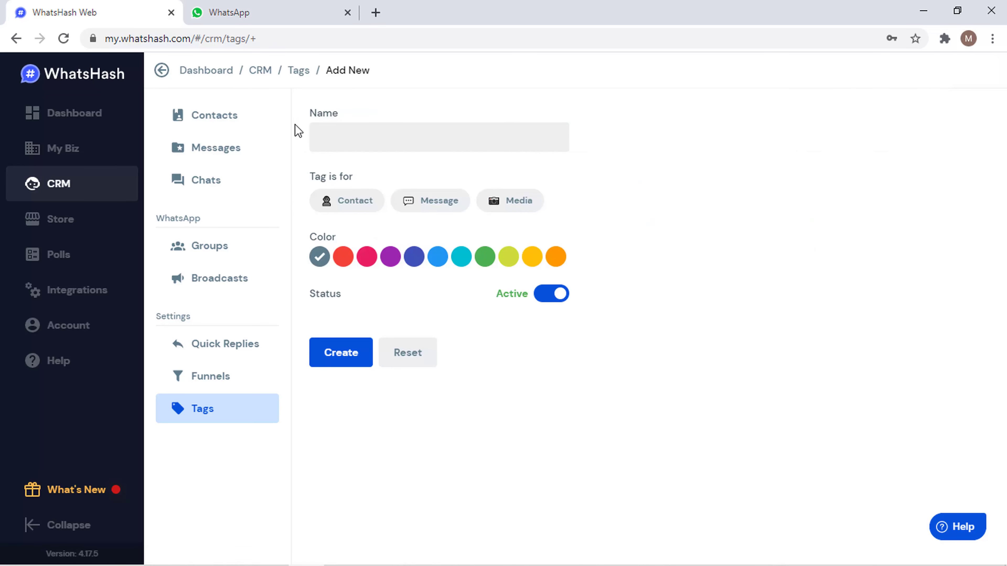
pyautogui.click(358, 134)
pyautogui.write('test')
pyautogui.click(351, 203)
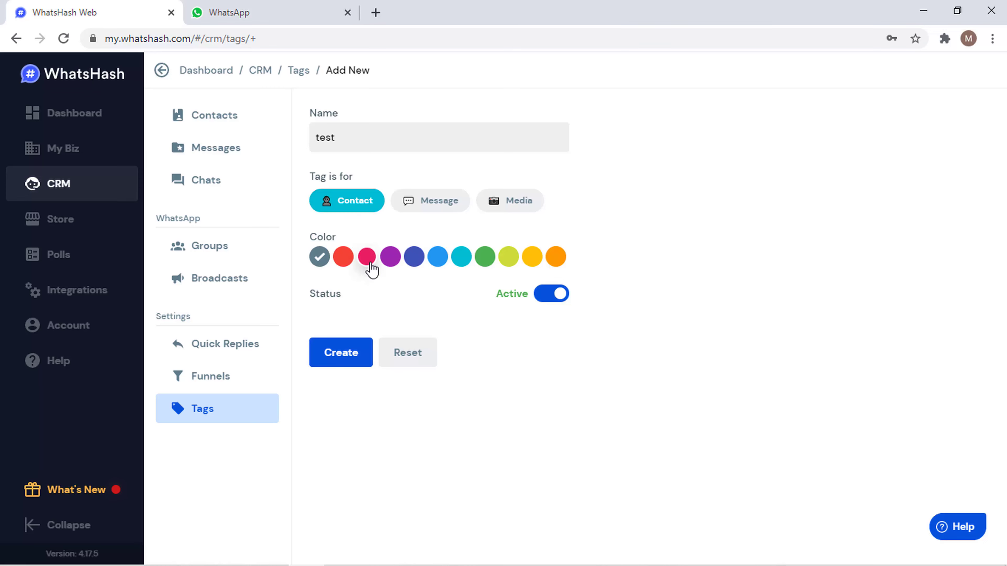
pyautogui.click(388, 258)
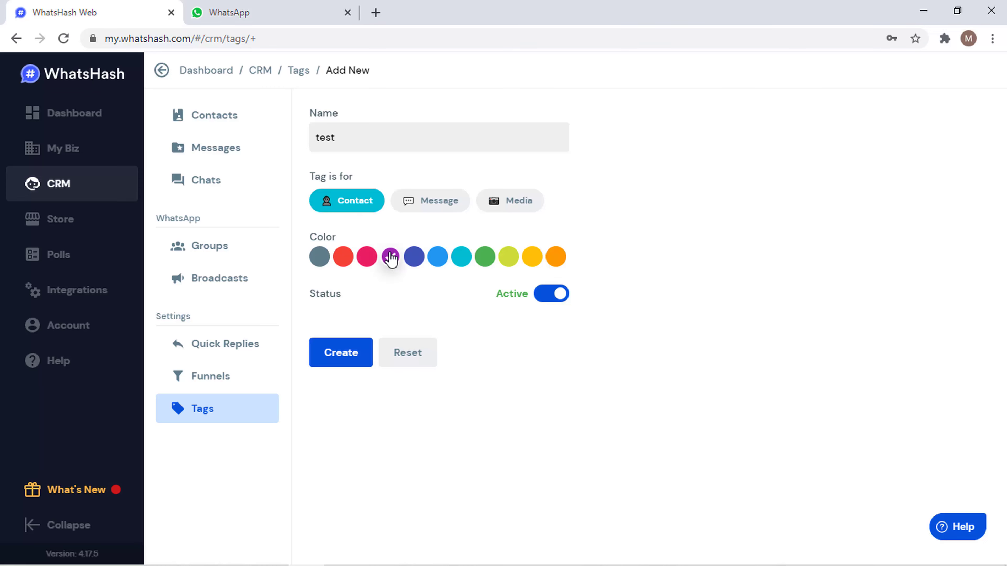
pyautogui.click(346, 356)
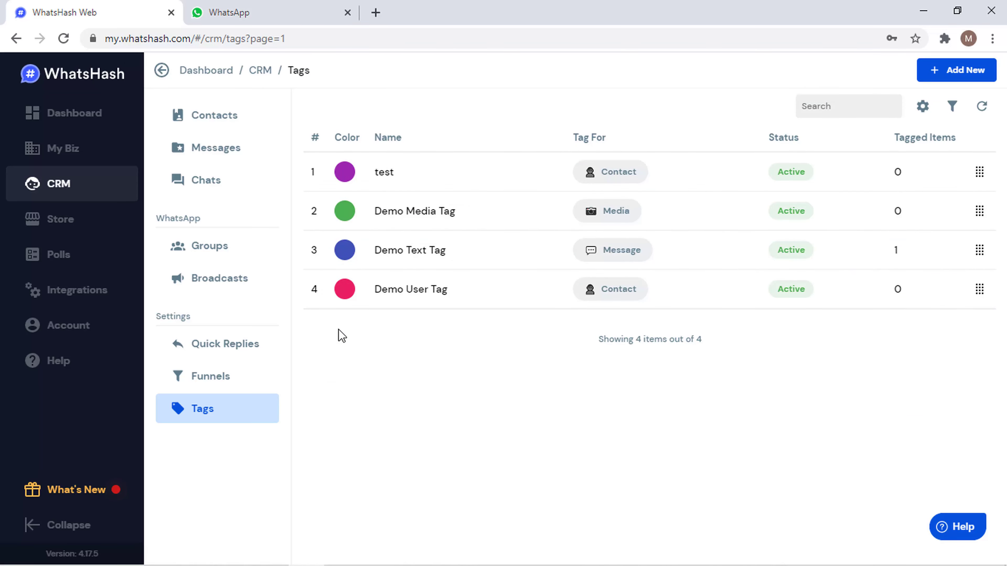
# - In WhatsApp, open the chat of the member who left CV and Cover Letter on 3/4/2021 and apply the "test" tag and "buyers" funnel
pyautogui.click(234, 12)
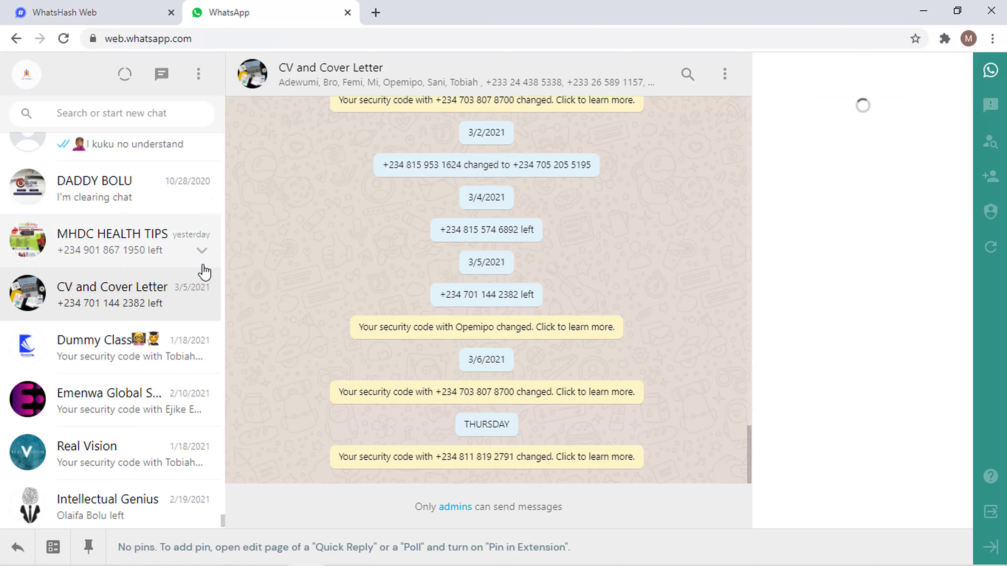
pyautogui.click(497, 233)
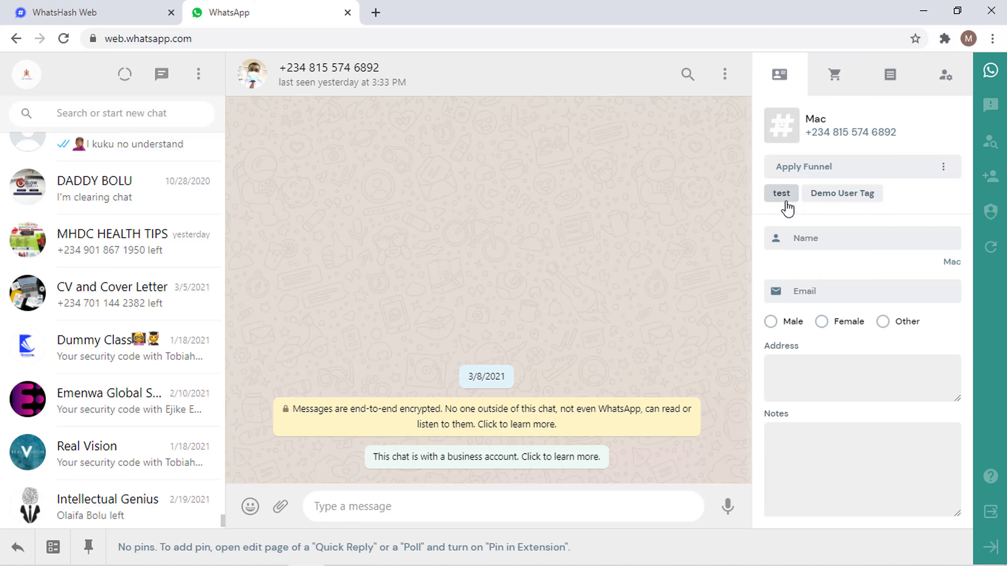
pyautogui.click(782, 194)
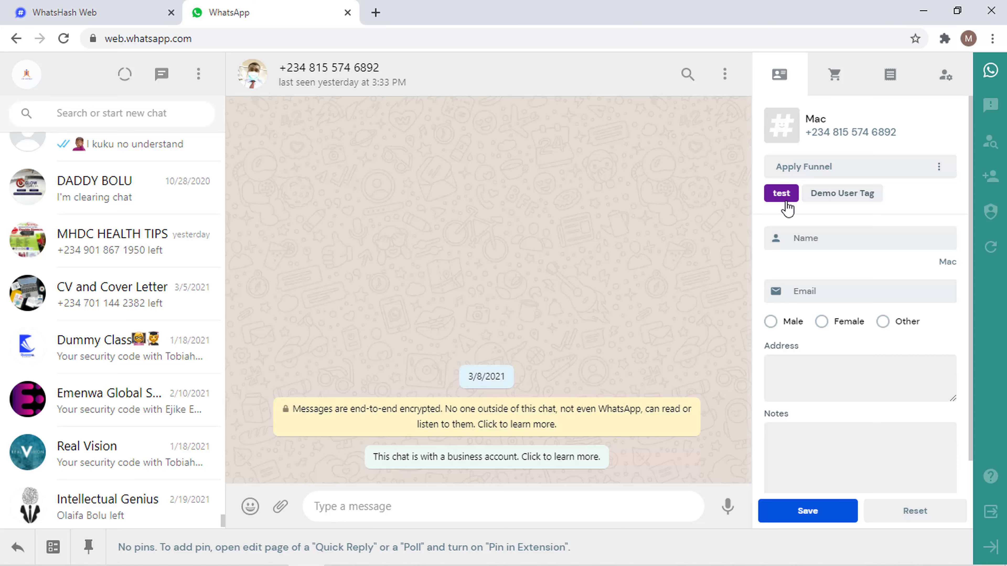
pyautogui.click(811, 168)
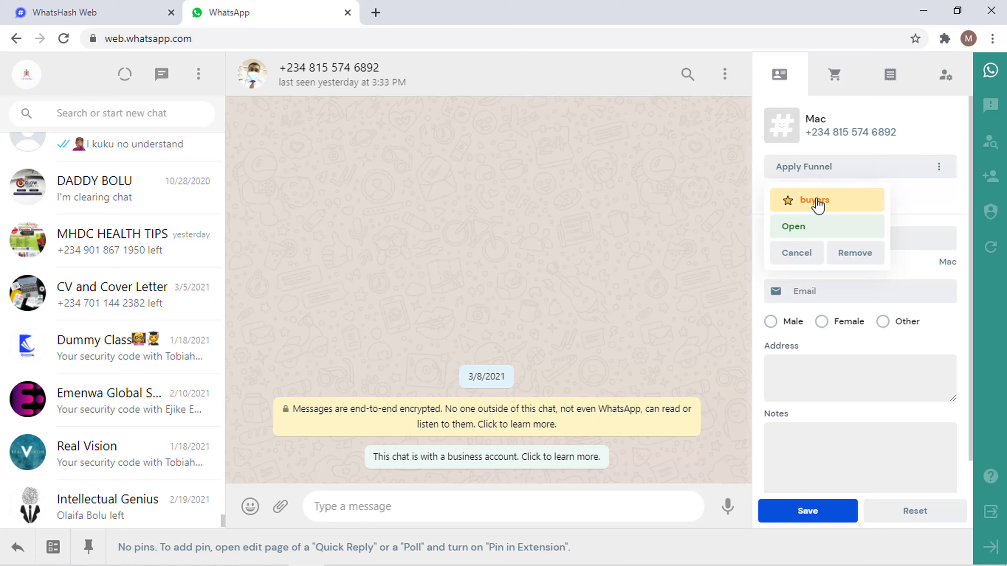
pyautogui.click(817, 201)
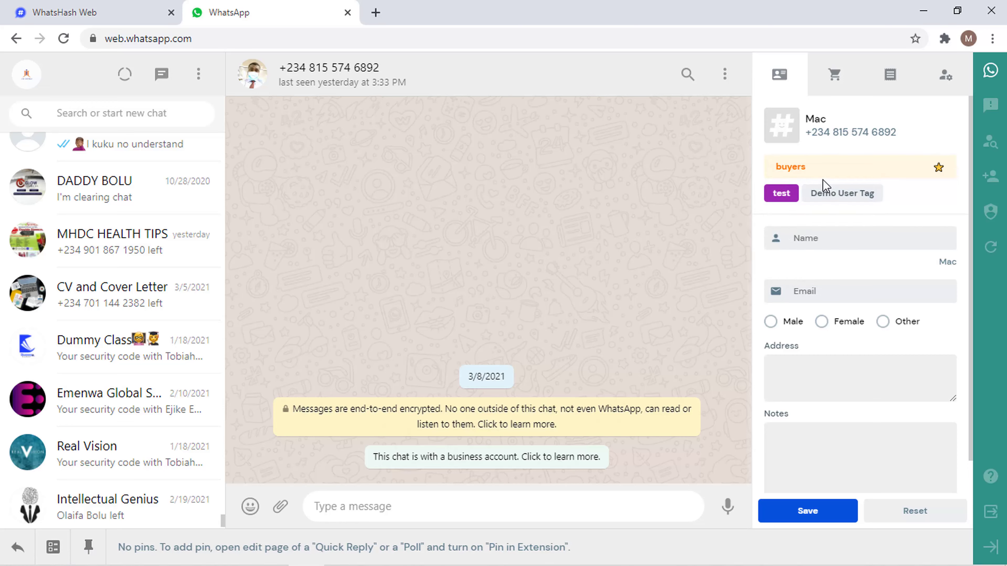
# - Set the contact's gender to Male and save the contact's CRM details
pyautogui.scroll(-1, 817, 204)
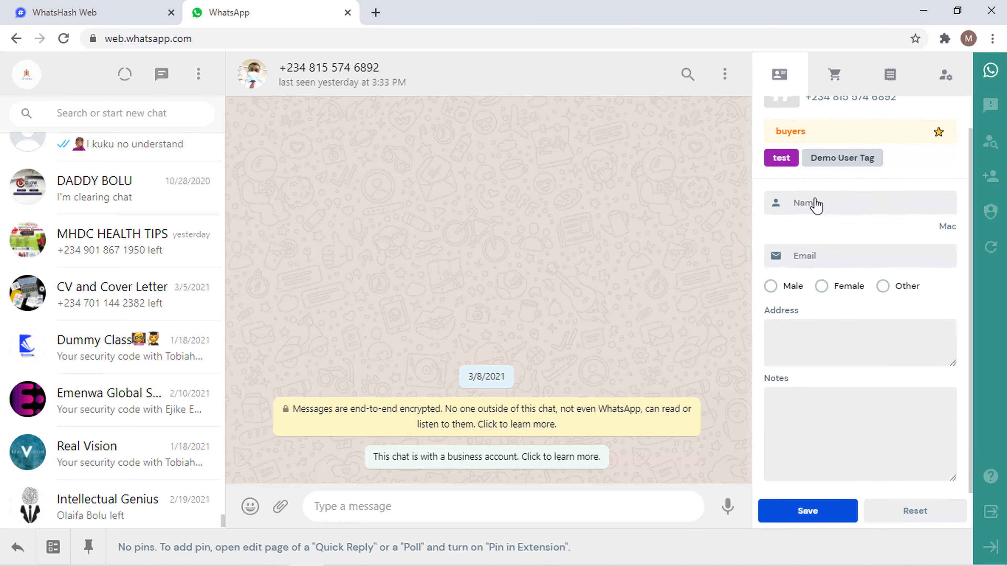
pyautogui.click(771, 286)
pyautogui.click(840, 514)
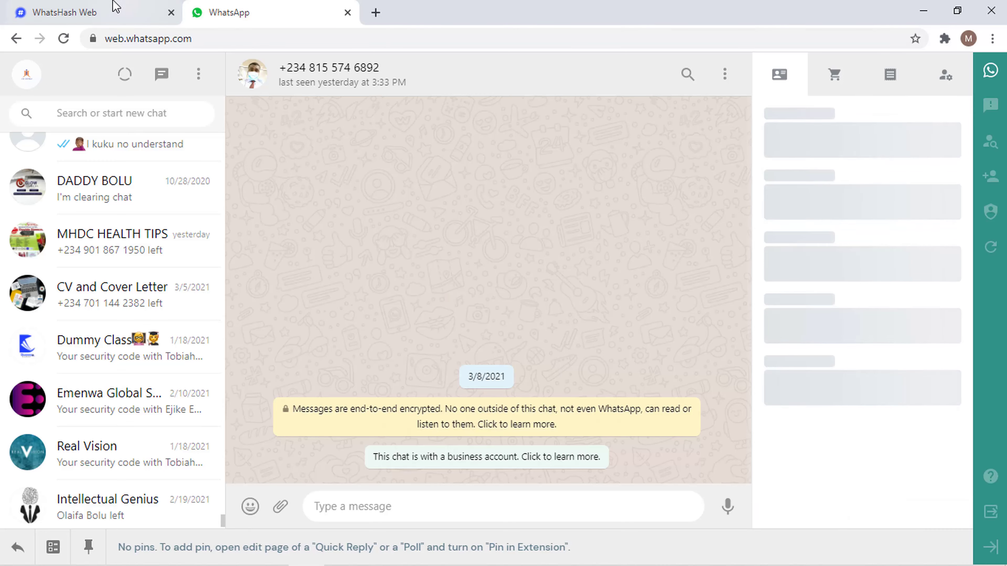
# - Switch to WhatsHash and refresh the list of CRM tags
pyautogui.click(112, 10)
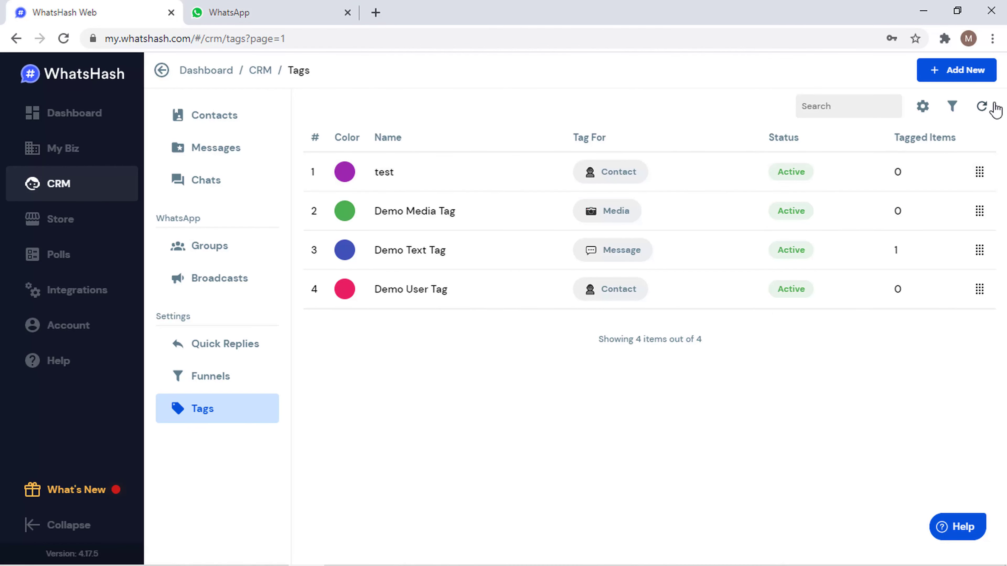
pyautogui.click(986, 106)
# - Start a new poll named "test" with the question "How fast did Cristiano Ronaldo score his last Hat-Trick?"
pyautogui.click(32, 262)
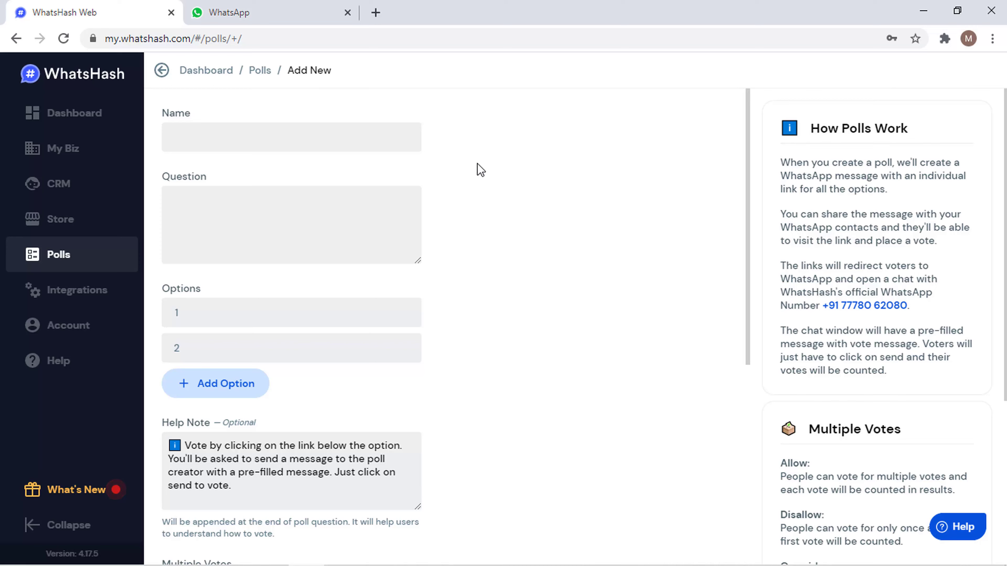
pyautogui.click(318, 133)
pyautogui.write('How fast did Cristiano Ronaldo score his last Hat-Trick?')
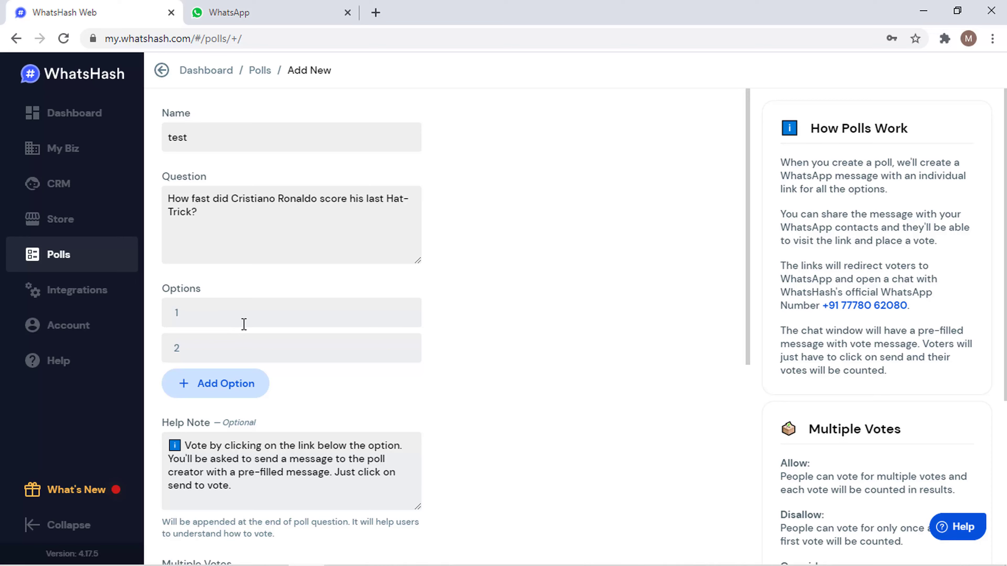
# - Give the poll three answer options: "80min", "45min" and "Full Time"
pyautogui.write('80min')
pyautogui.write('Ha')
pyautogui.write('lf Time')
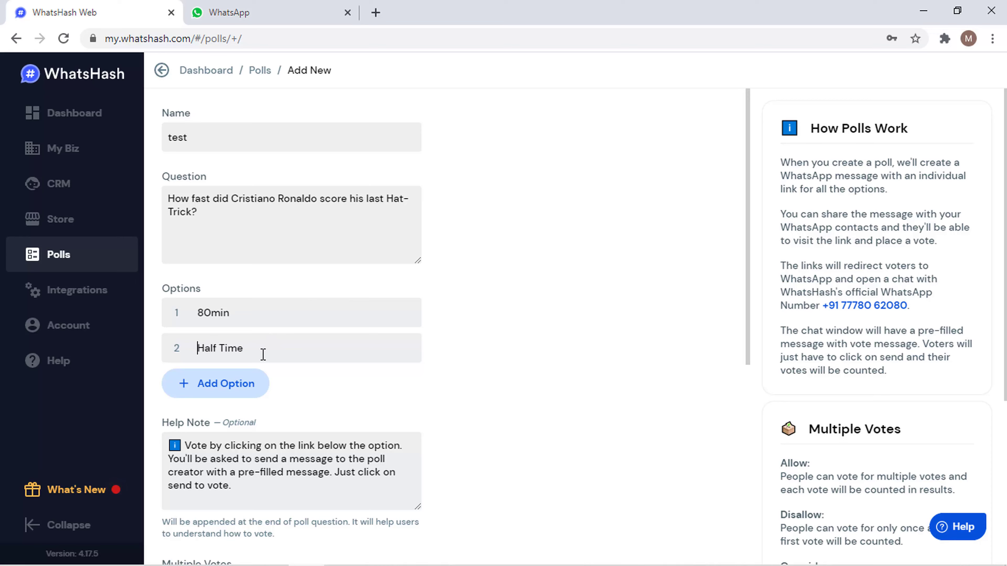
pyautogui.hotkey('shift', 'End')
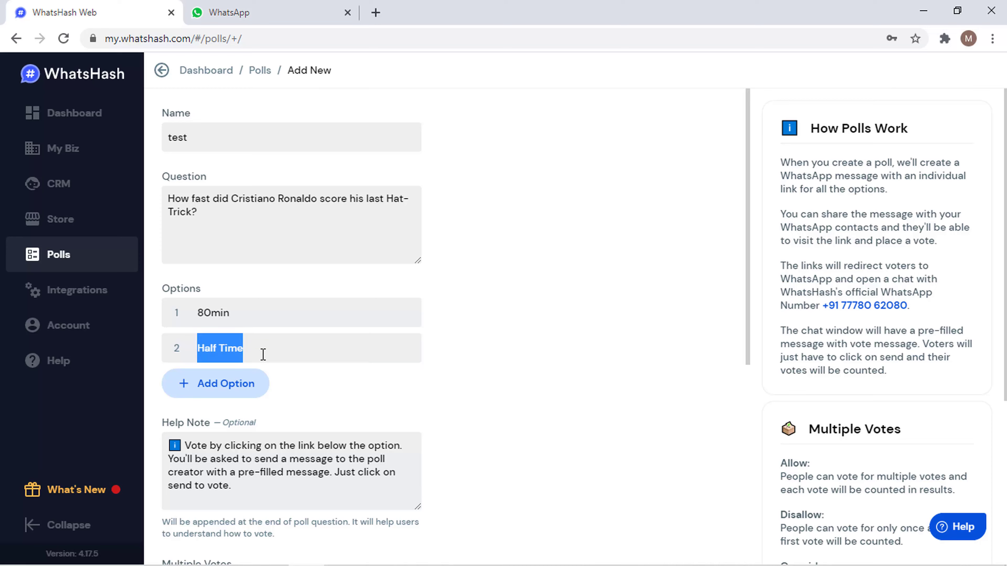
pyautogui.write('45min')
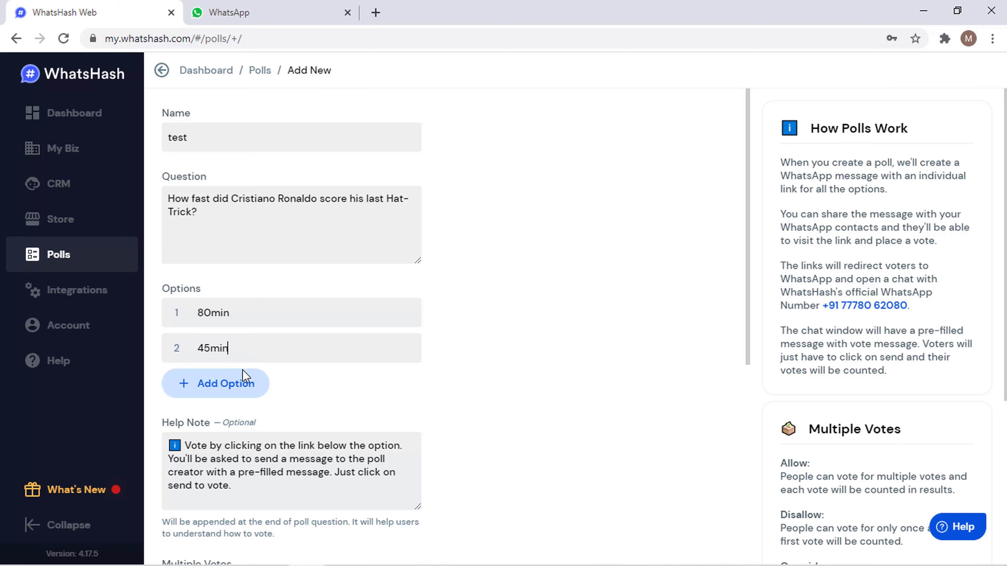
pyautogui.click(238, 391)
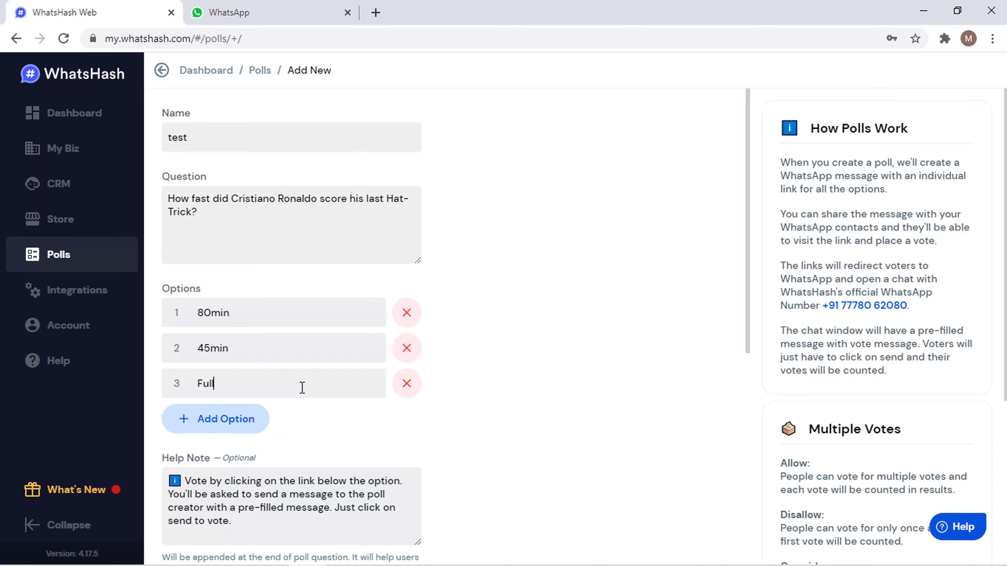
pyautogui.write('Full Time')
# - Create the poll with multiple votes set to Disallow and pinning in the extension turned on
pyautogui.moveTo(750, 203); pyautogui.dragTo(747, 301)
pyautogui.scroll(-5, 200, 317)
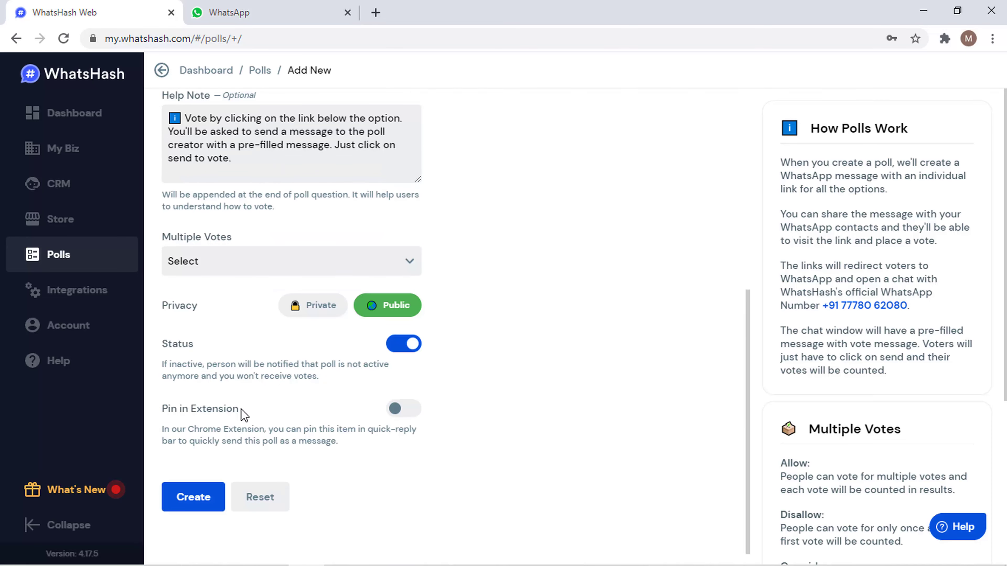
pyautogui.click(419, 409)
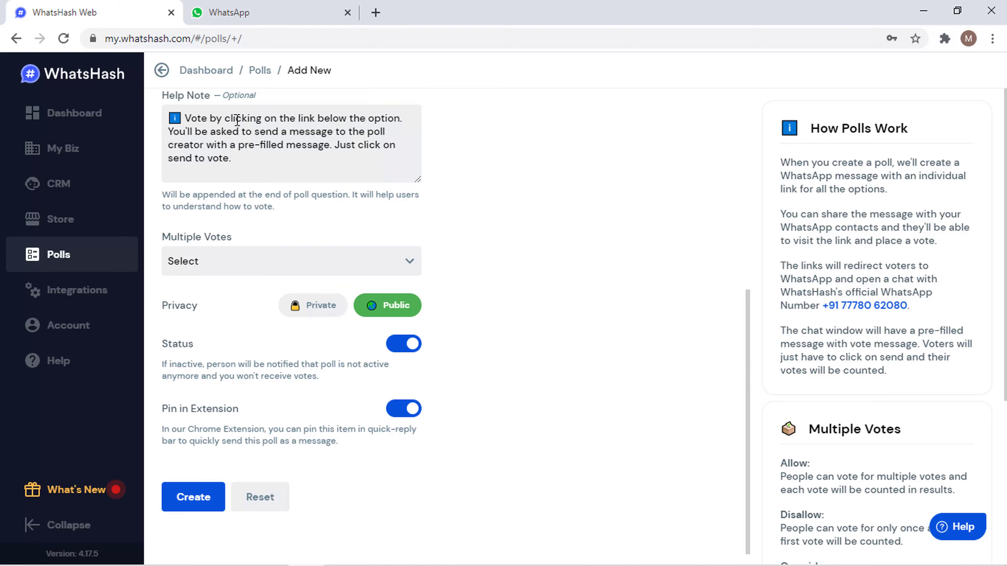
pyautogui.click(288, 261)
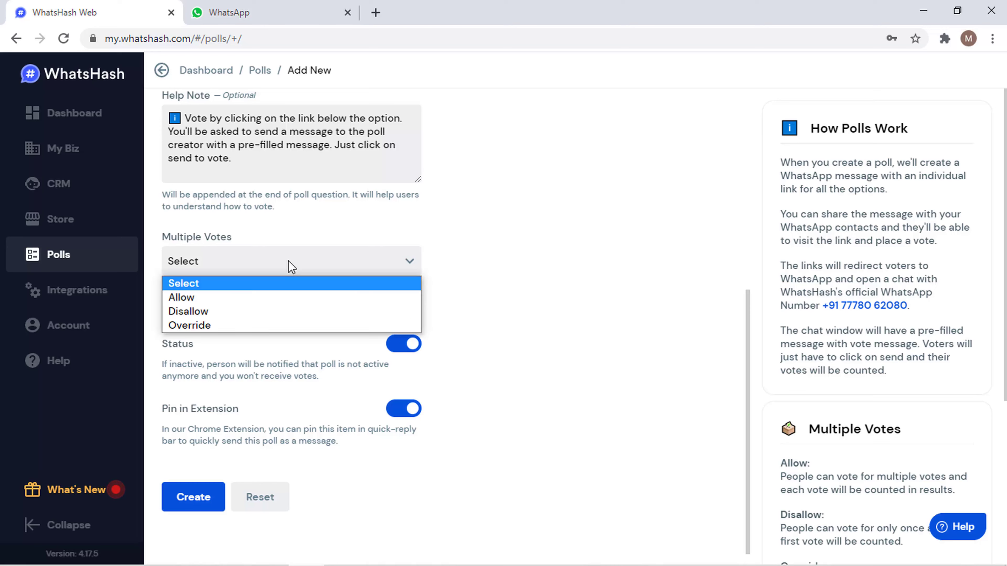
pyautogui.click(283, 298)
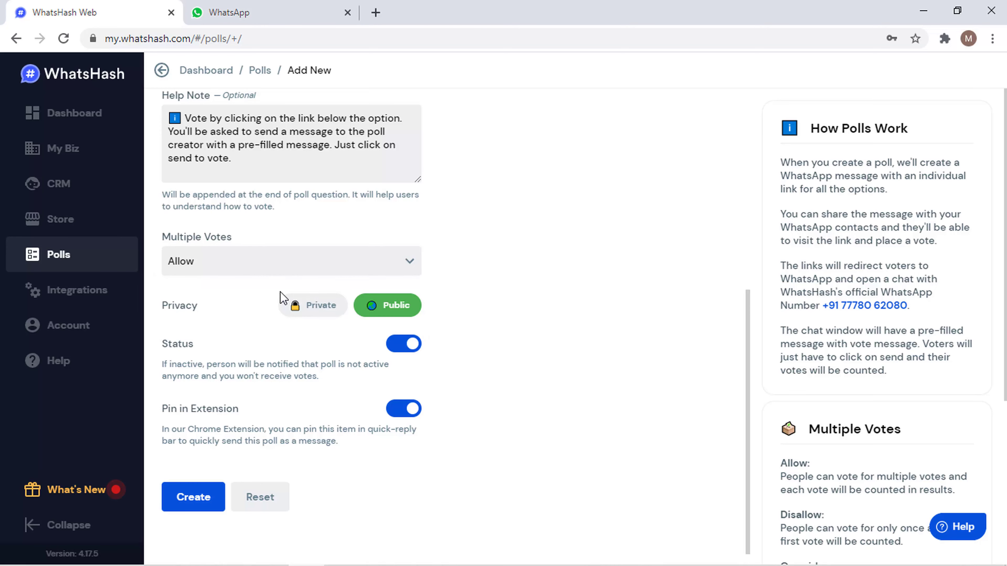
pyautogui.click(264, 269)
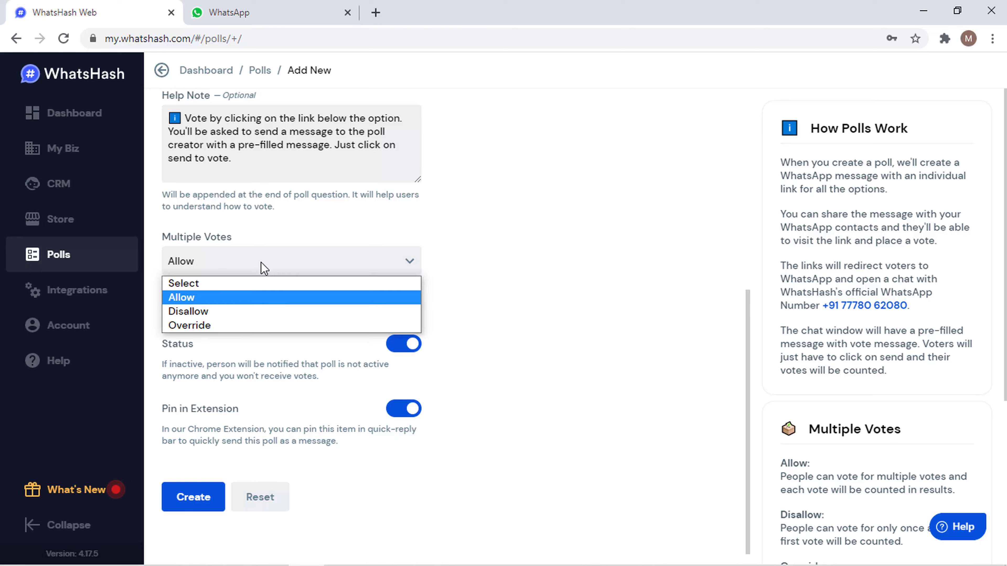
pyautogui.click(256, 312)
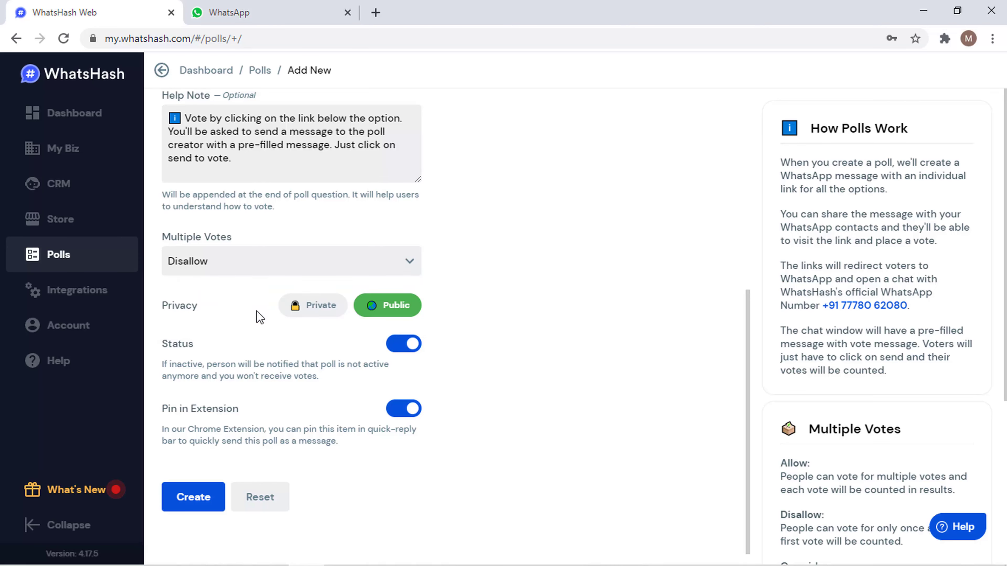
pyautogui.click(202, 500)
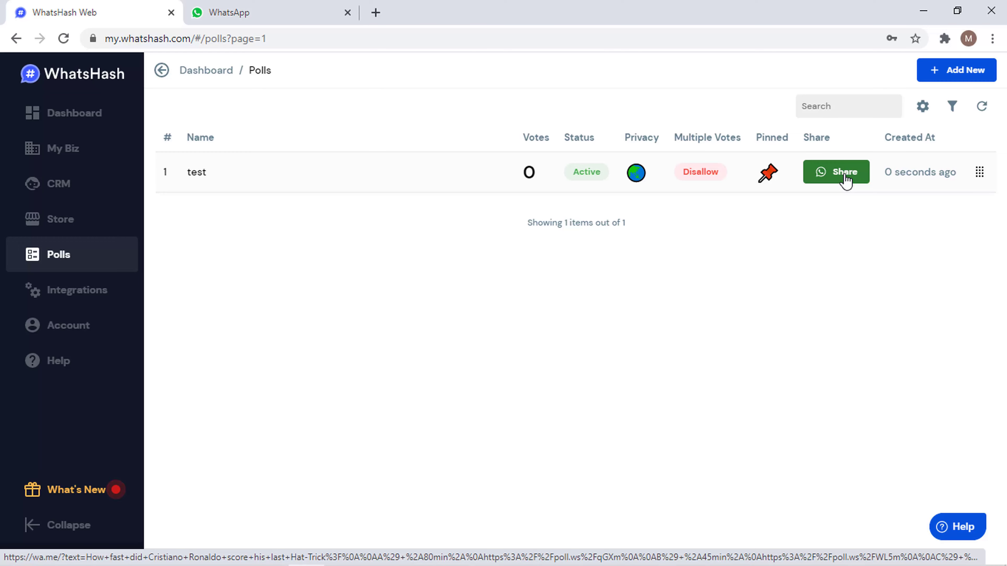
# - Switch to WhatsApp and send the "test" poll to the Intellectual Genius group
pyautogui.click(294, 9)
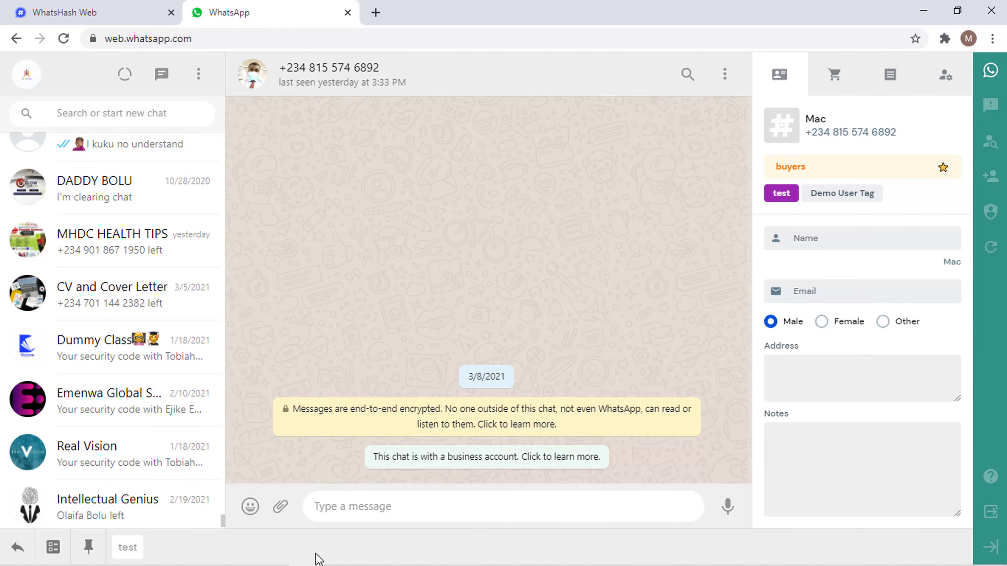
pyautogui.moveTo(319, 563)
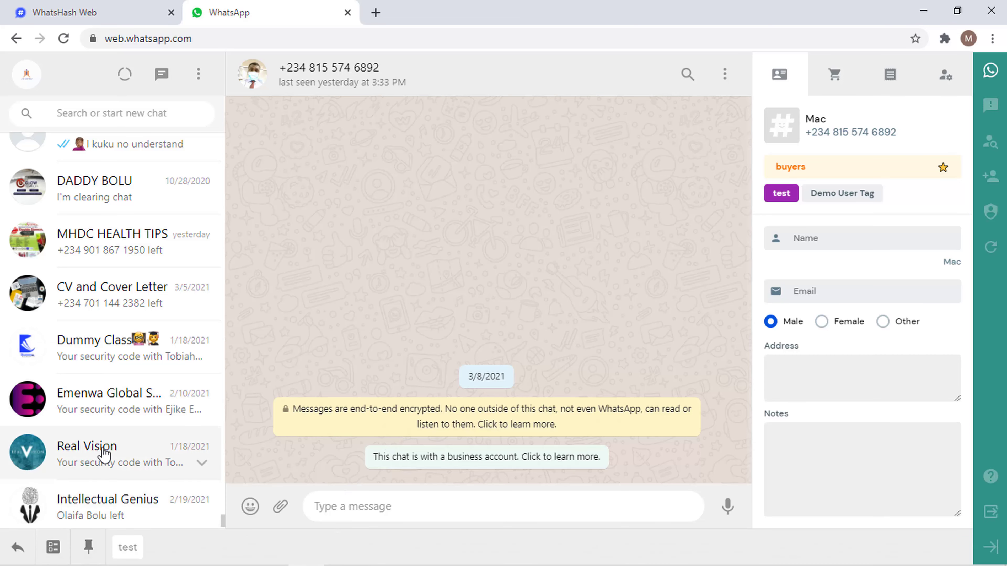
pyautogui.click(168, 492)
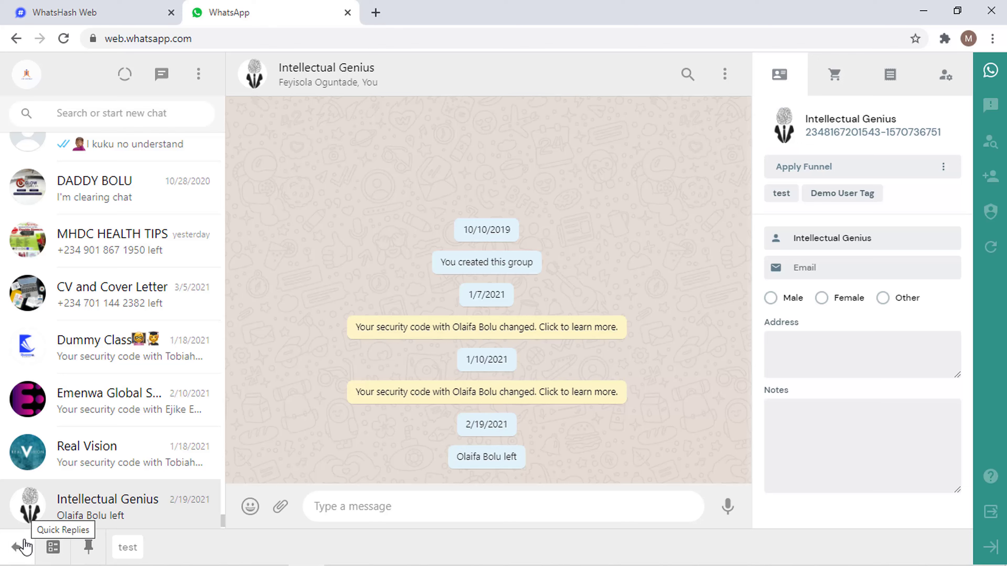
pyautogui.click(63, 558)
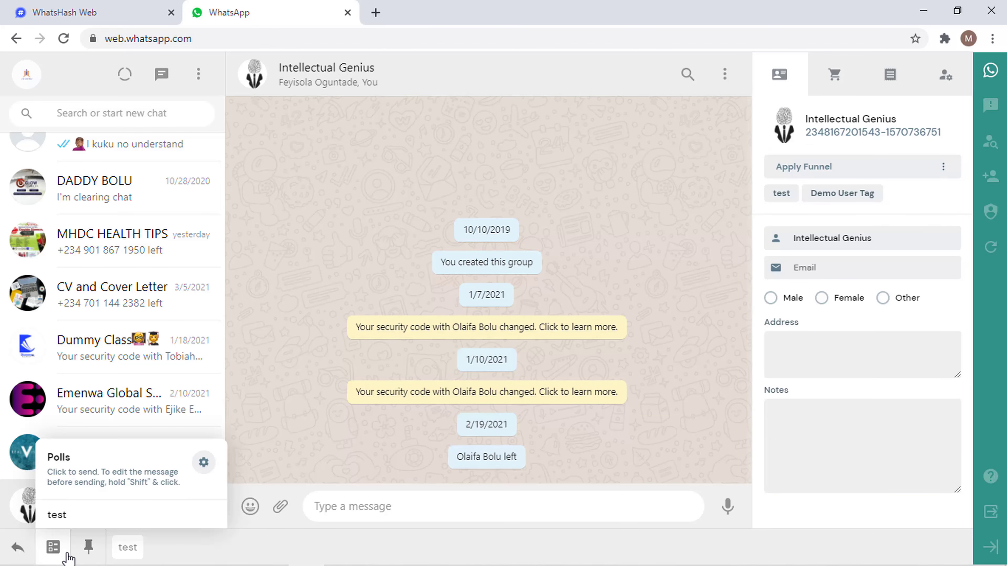
pyautogui.click(97, 525)
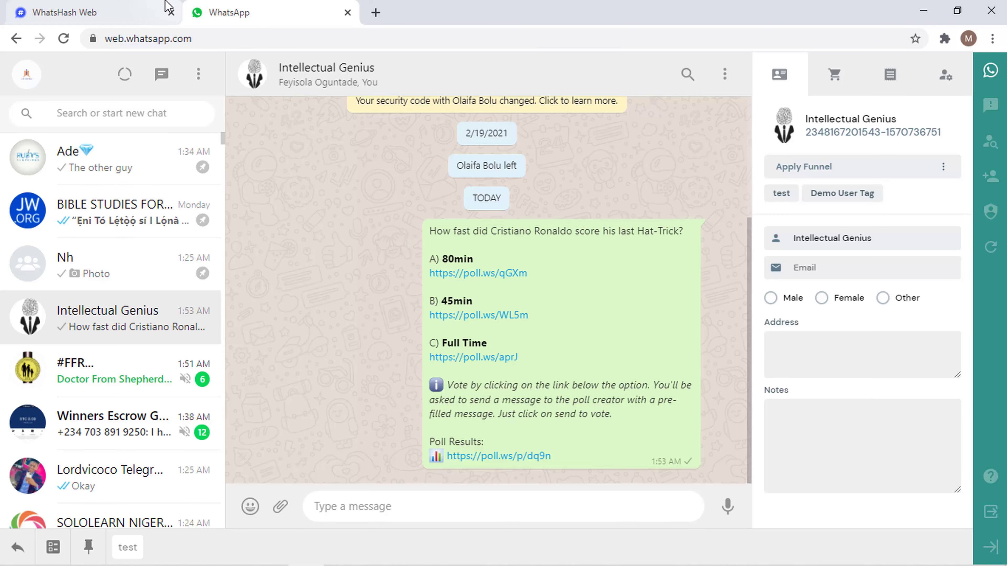
# - Switch back to WhatsHash and open the Integrations page
pyautogui.click(165, 10)
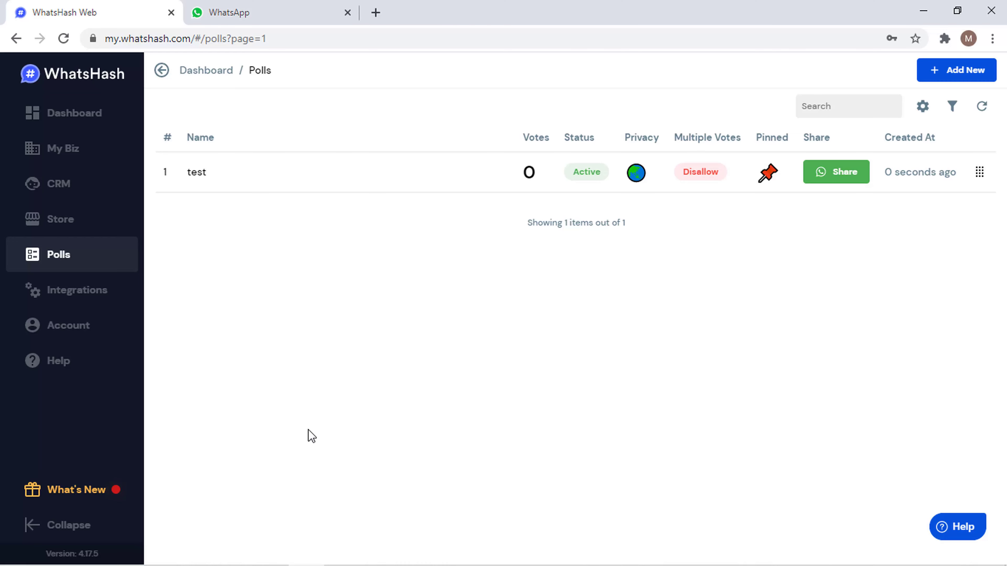
pyautogui.click(79, 288)
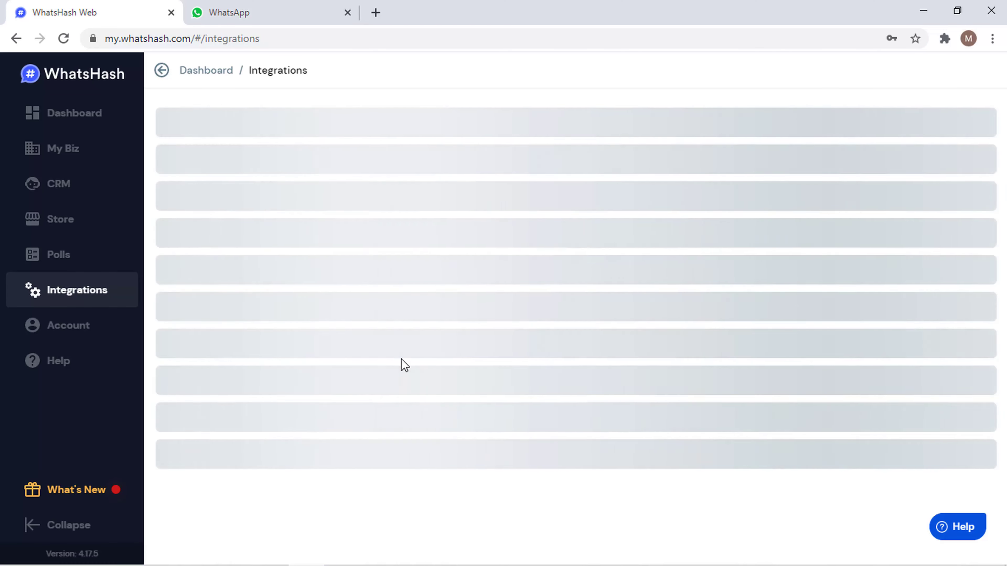